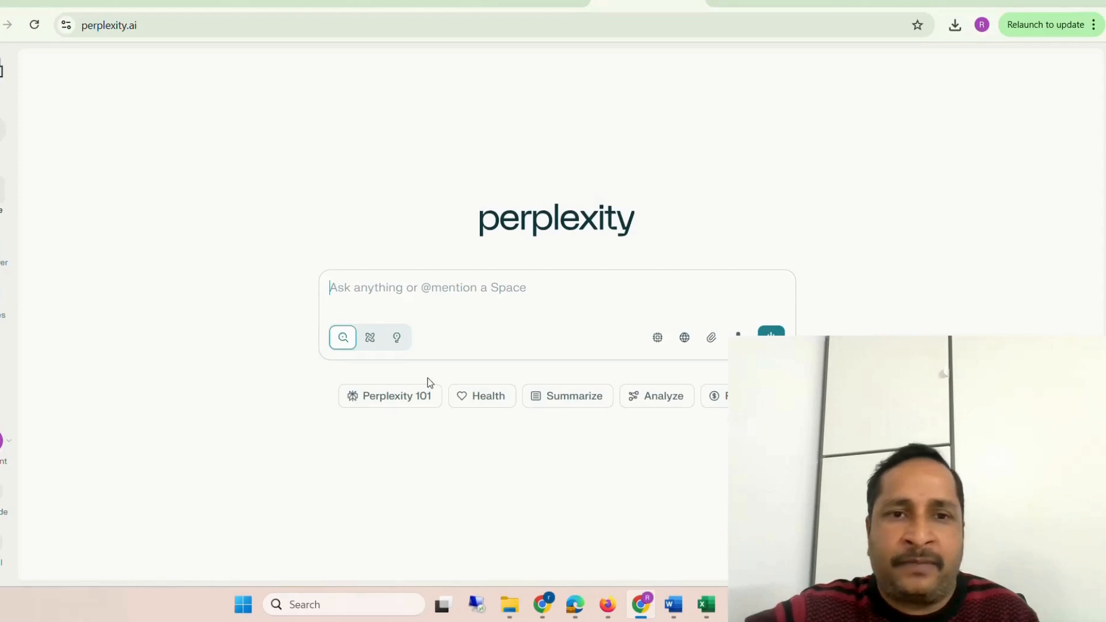
- Examine the Search mode details and look through the AI models offered for the prompt, without changing the selection
click(454, 299)
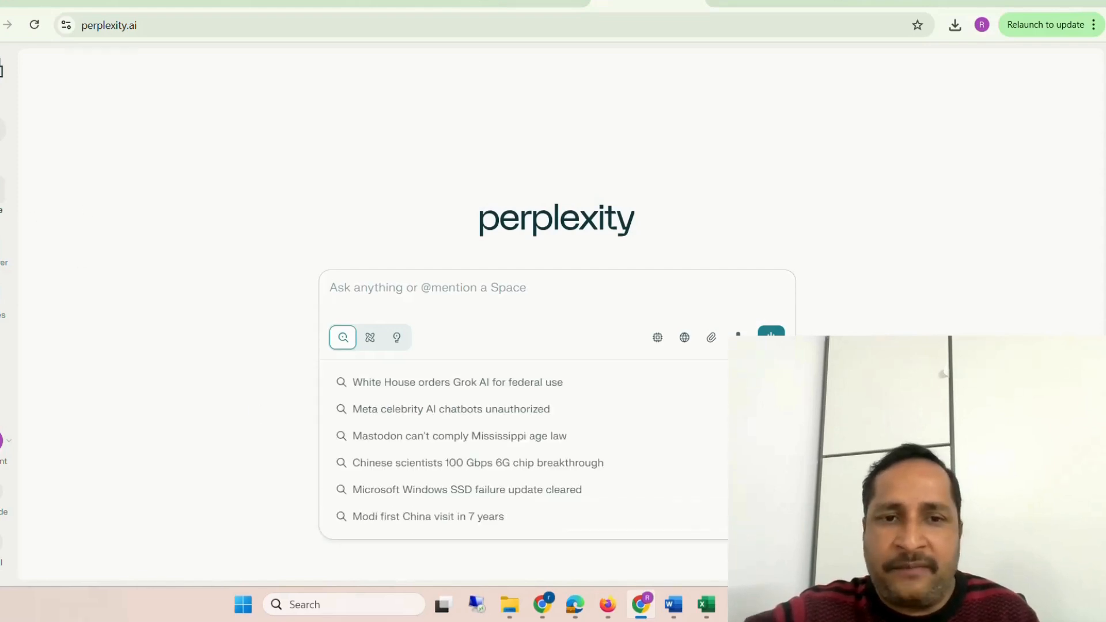
mouse_move(344, 343)
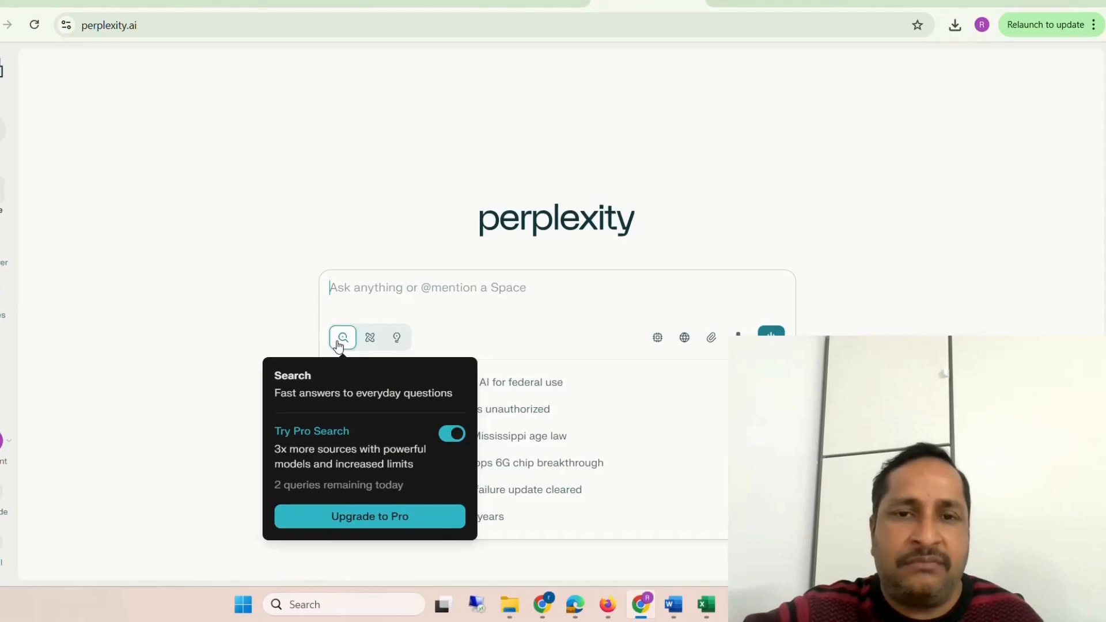
click(658, 339)
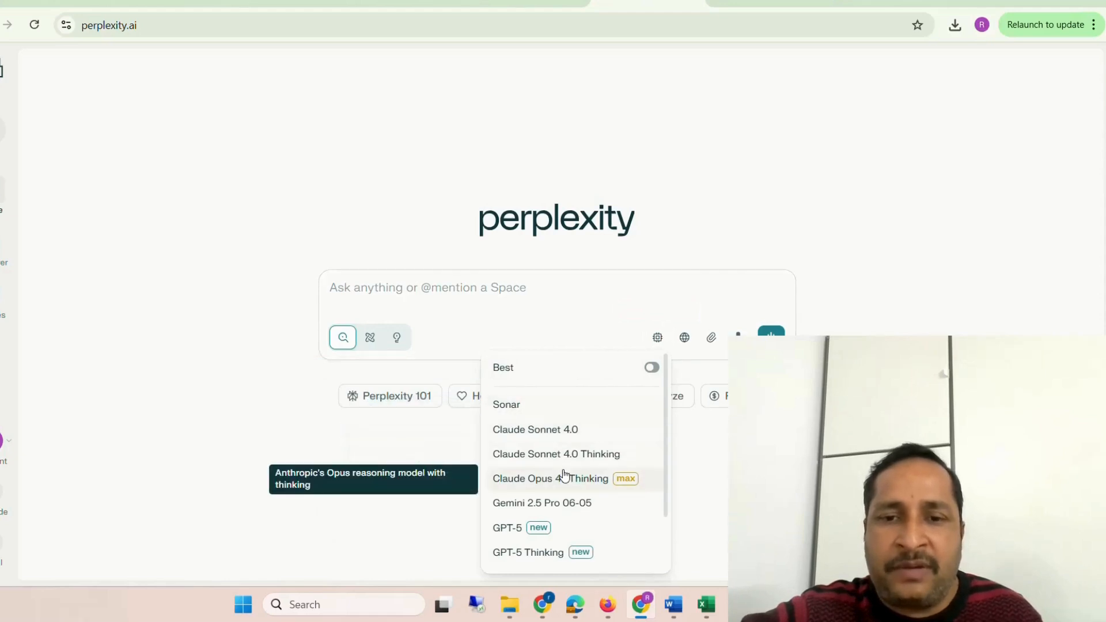
scroll(564, 476, down, 2)
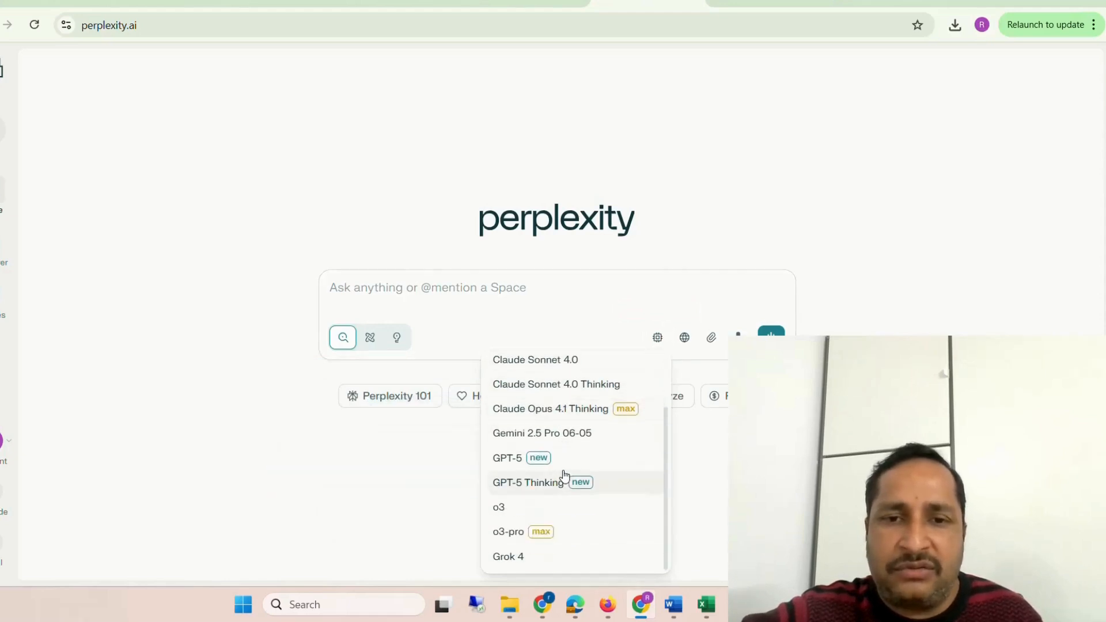
scroll(565, 477, up, 2)
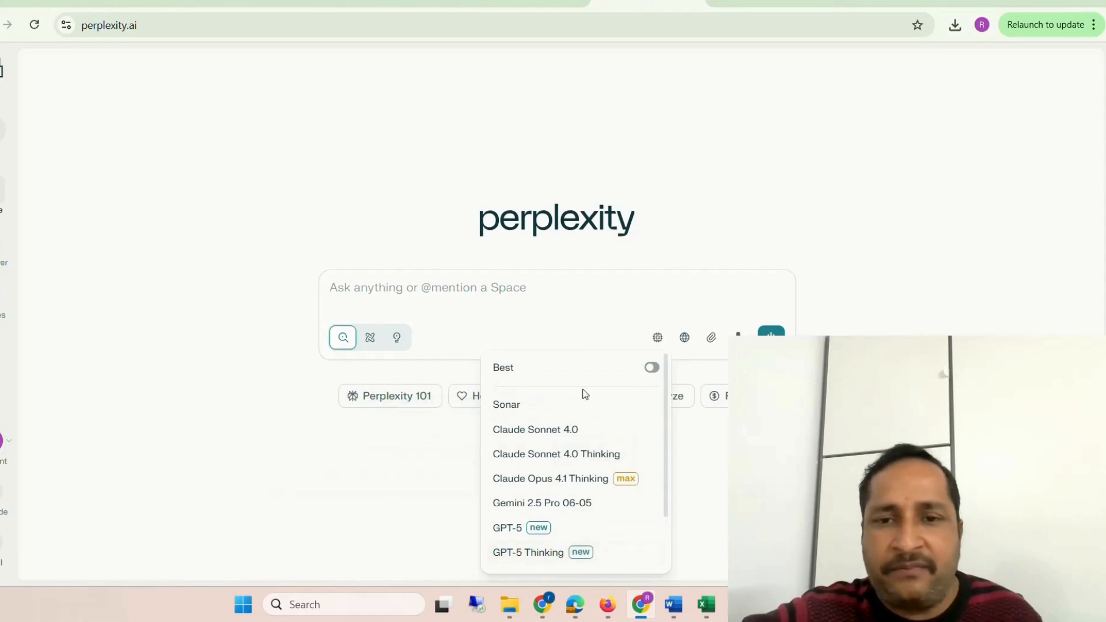
click(612, 317)
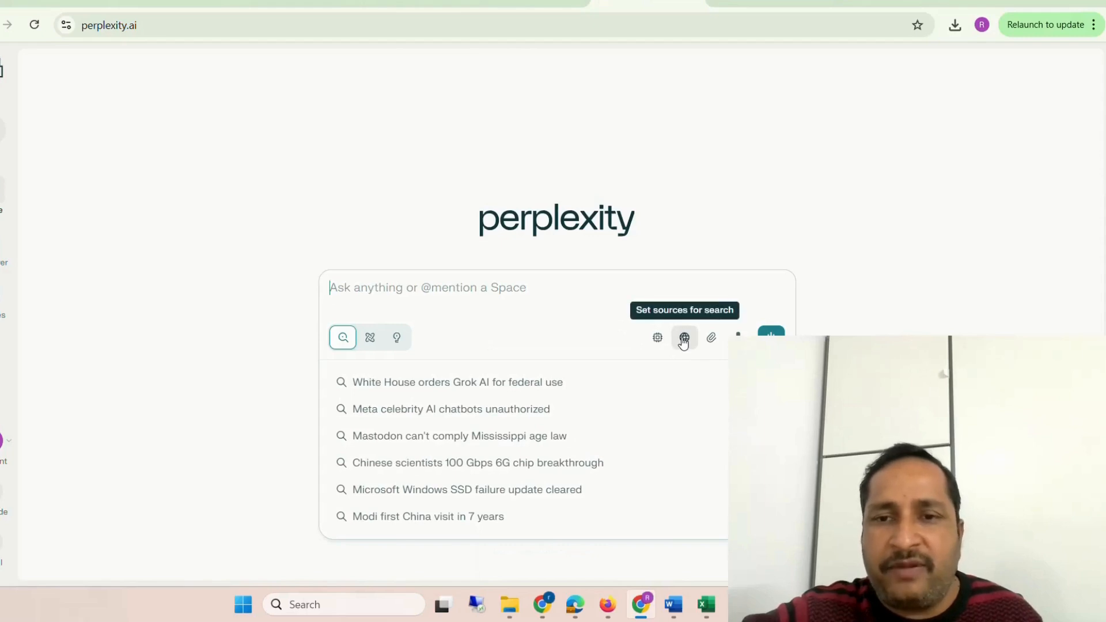
- Enable Academic, Social and Finance as search sources in addition to Web
click(684, 340)
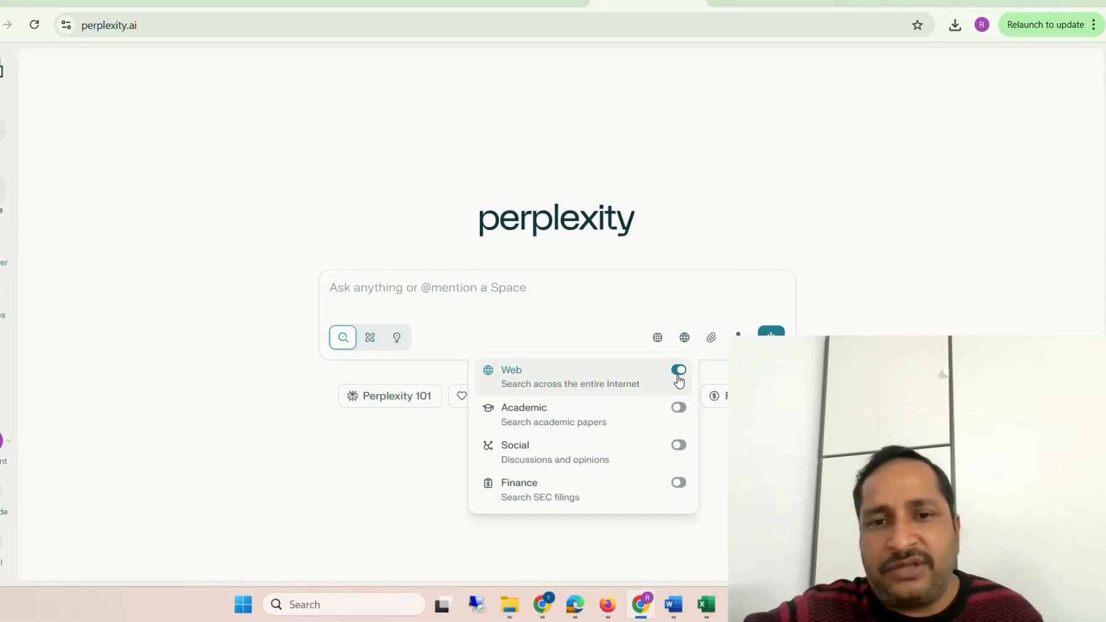
click(681, 409)
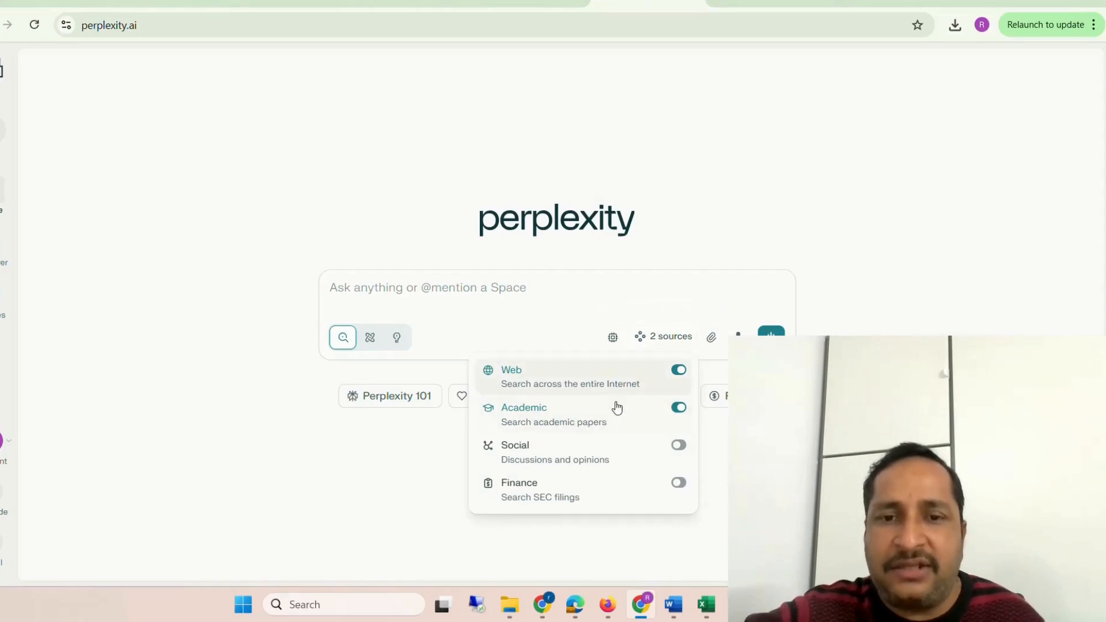
click(685, 447)
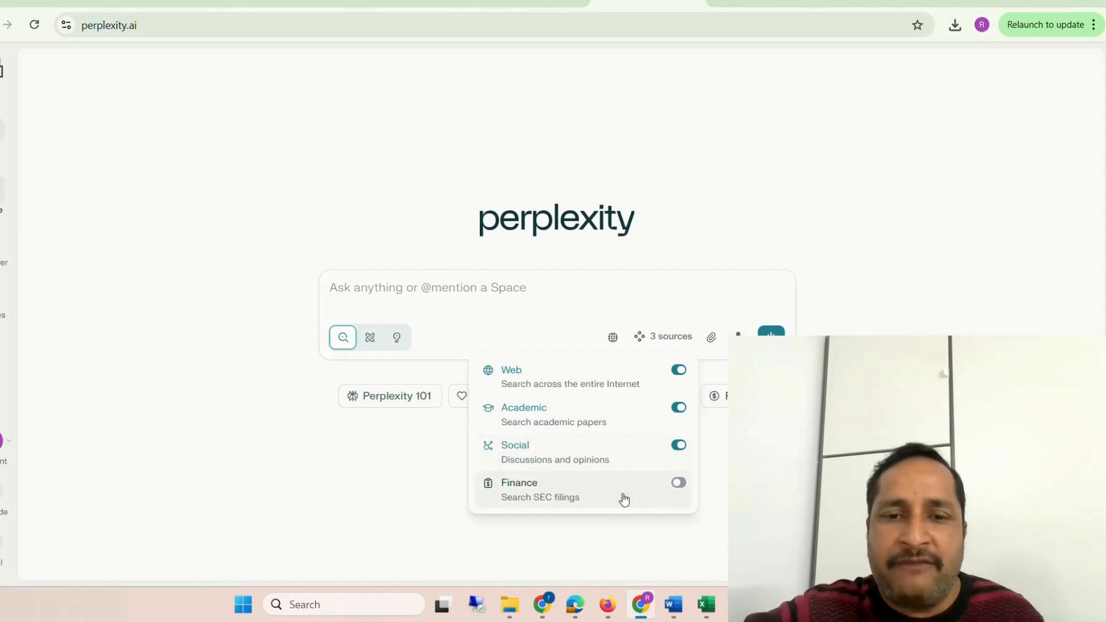
click(680, 487)
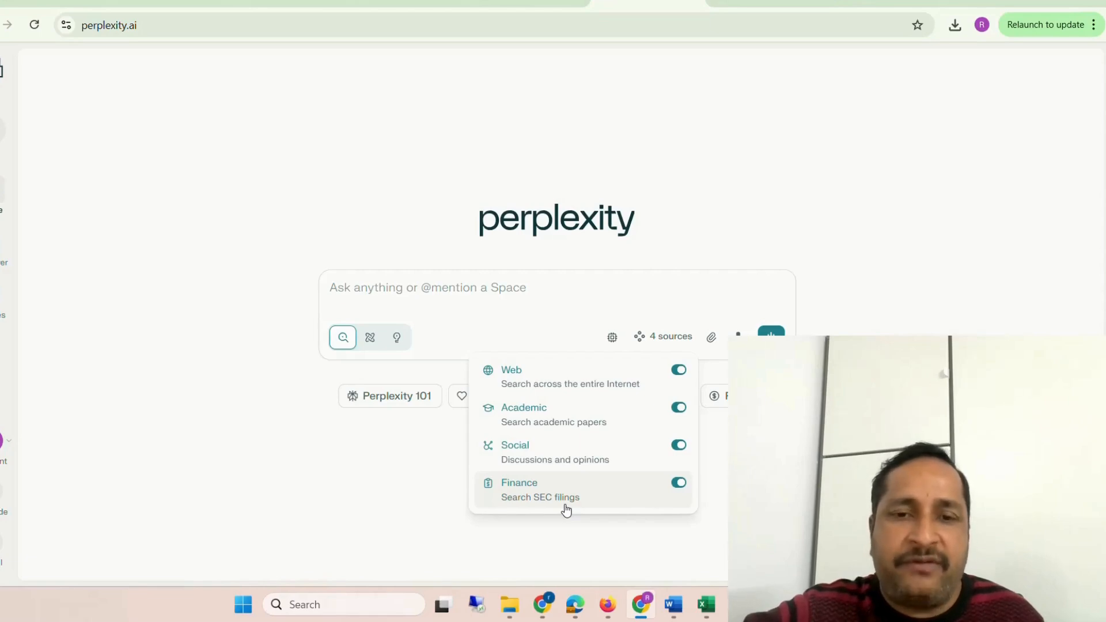
click(678, 485)
click(683, 485)
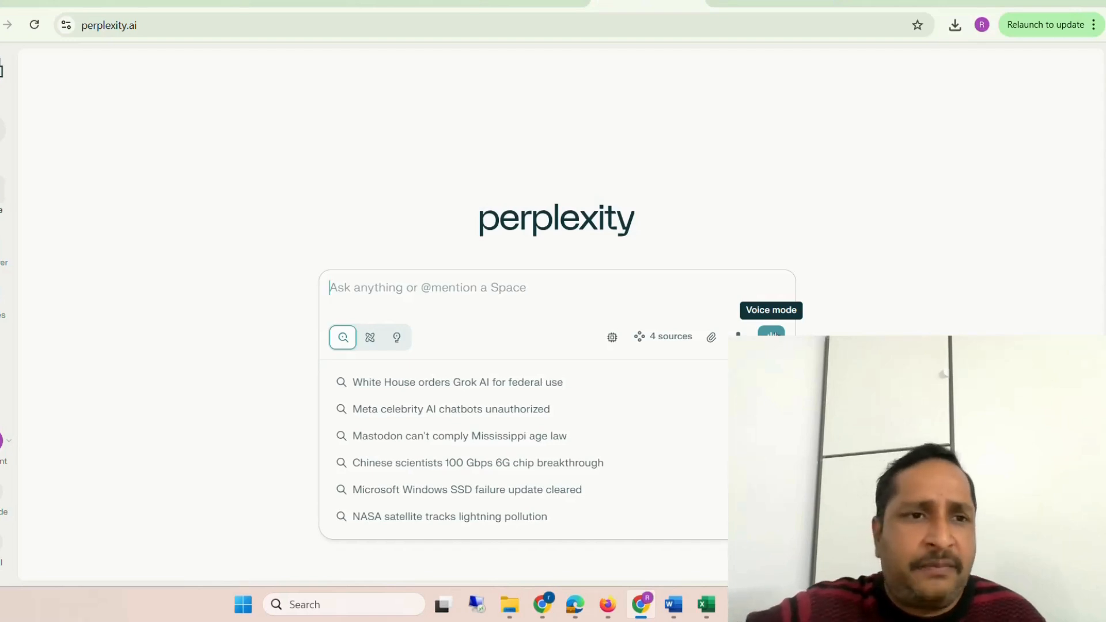
click(713, 203)
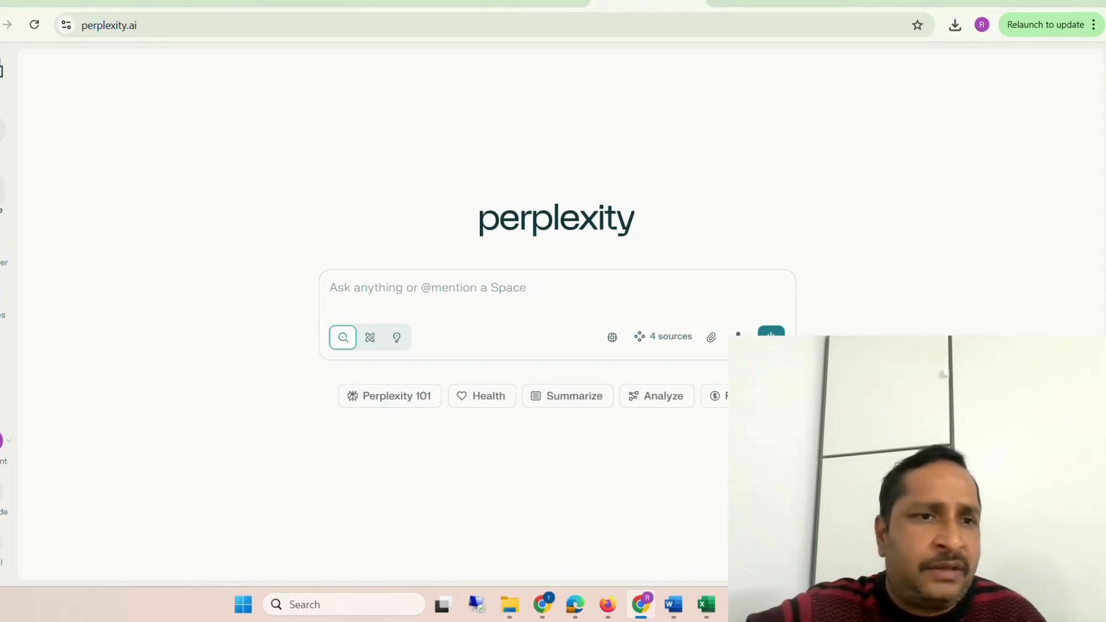
- Open Discover and look through the For You news feed and the list of topics
mouse_move(2, 243)
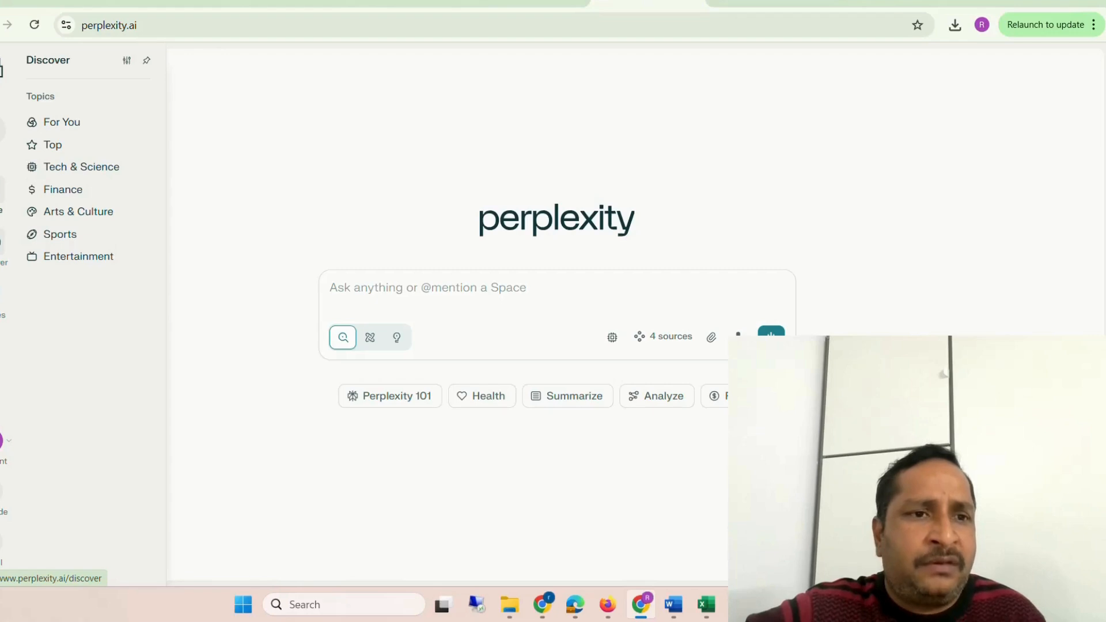
click(1, 243)
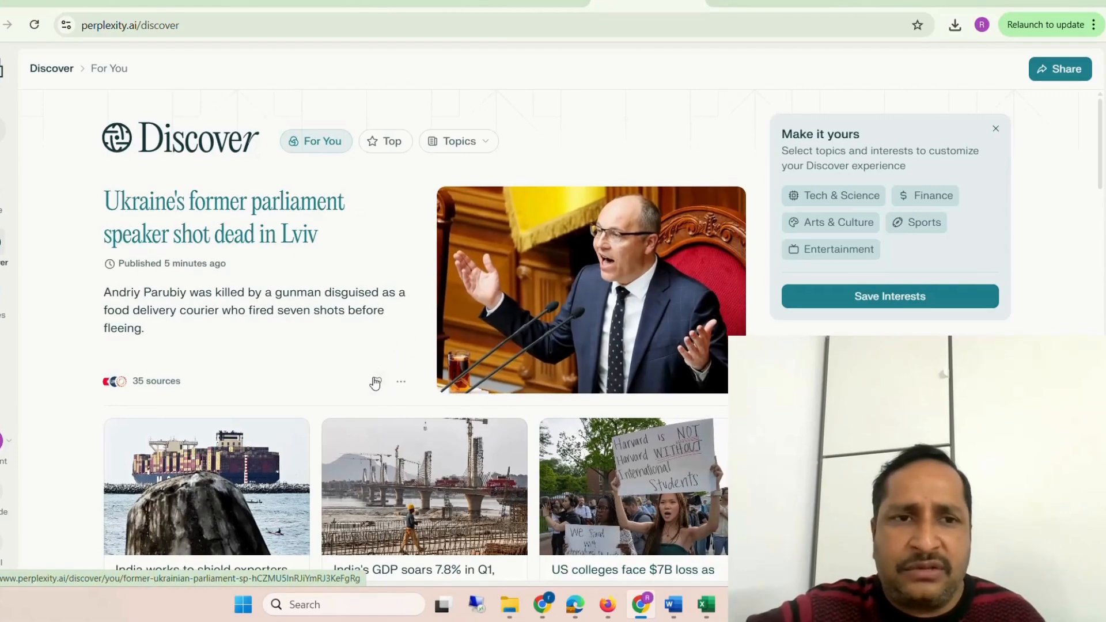
scroll(399, 423, down, 7)
scroll(400, 427, down, 2)
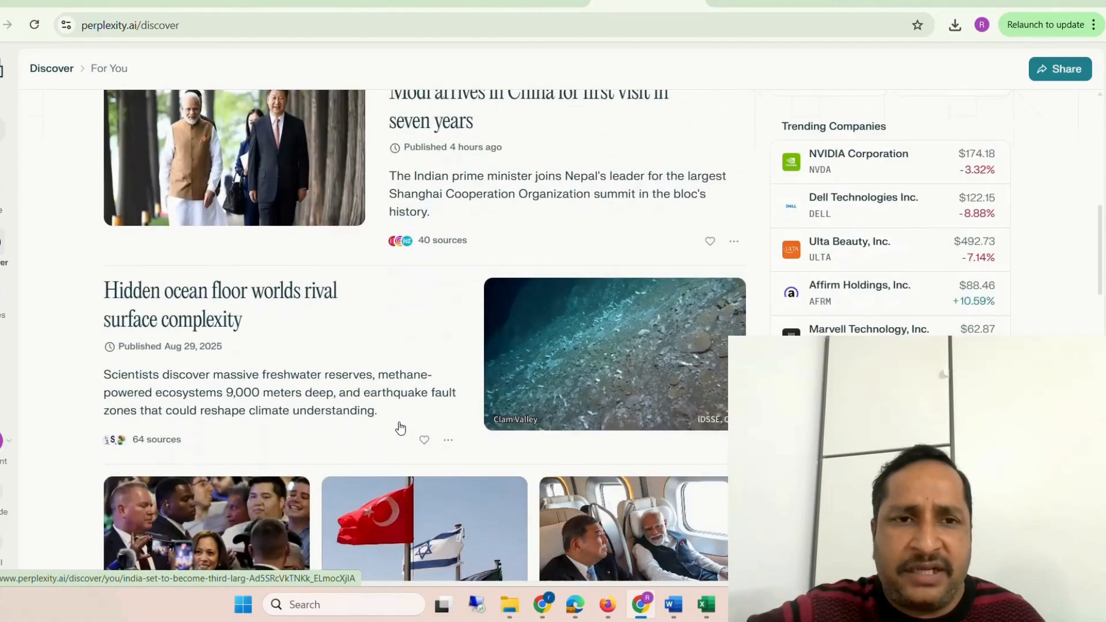
scroll(401, 427, up, 10)
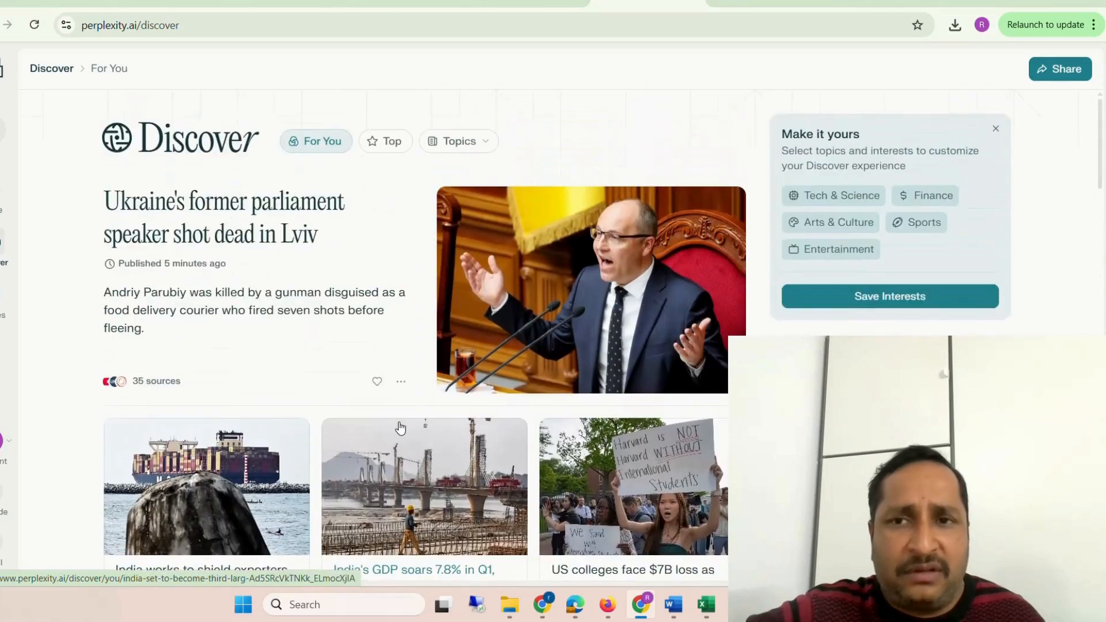
scroll(401, 427, down, 4)
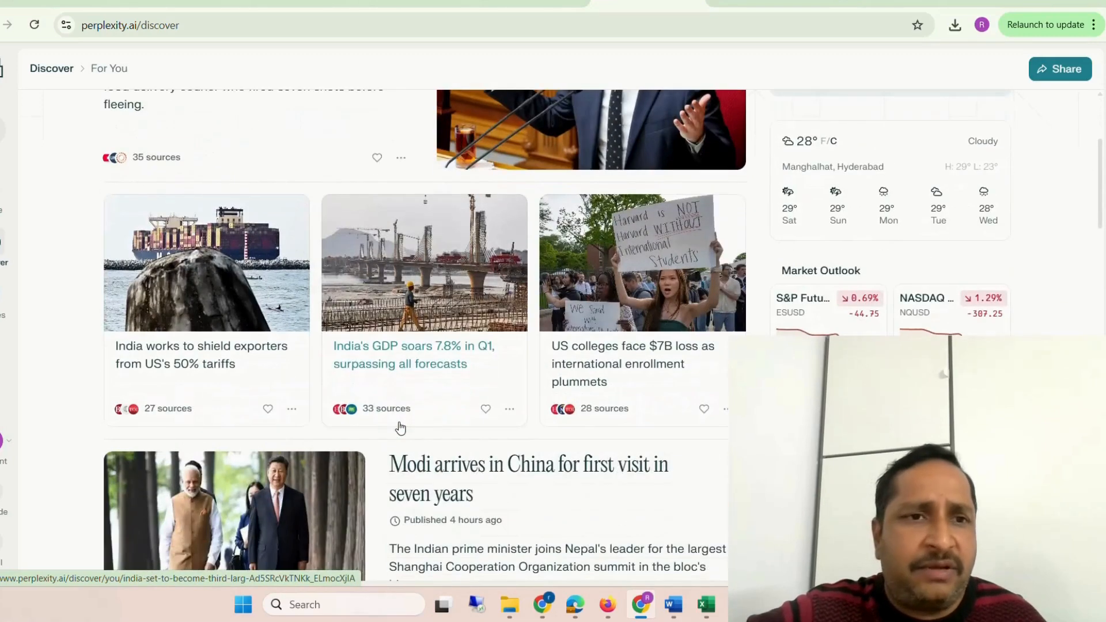
scroll(271, 498, up, 4)
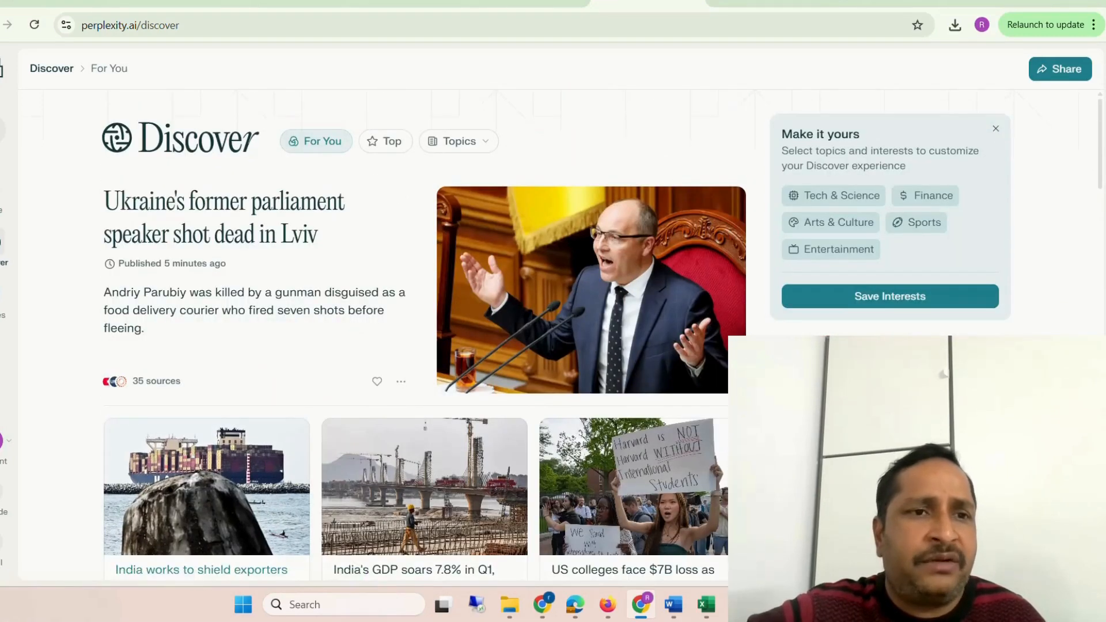
mouse_move(2, 243)
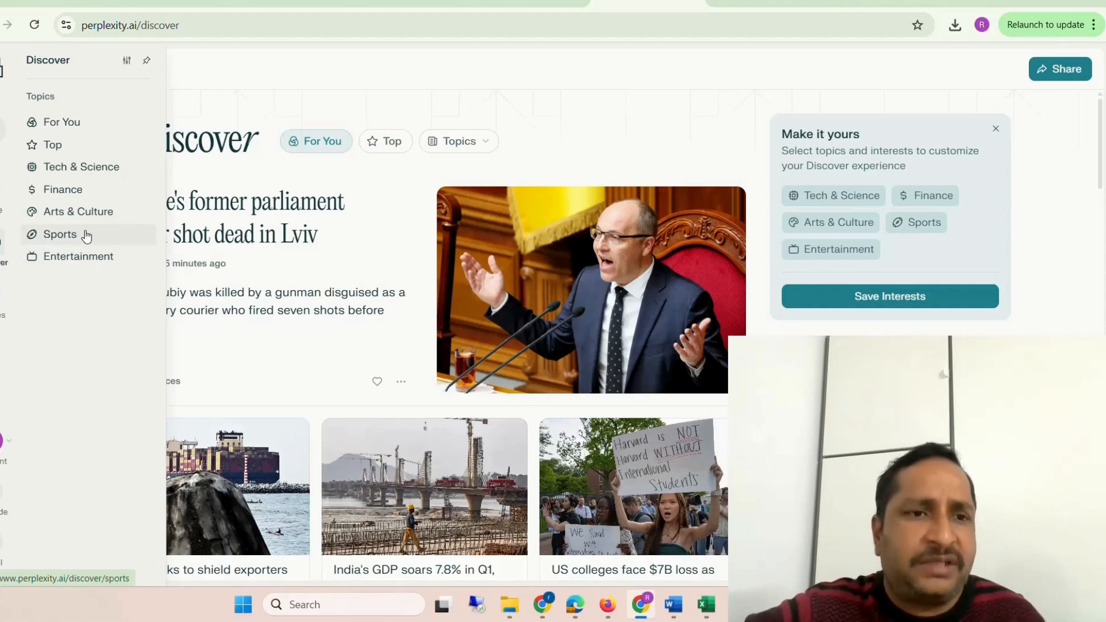
- Open Spaces and browse the templates, including the Life, Technology, Finance and Sales & Marketing categories
mouse_move(3, 294)
click(2, 294)
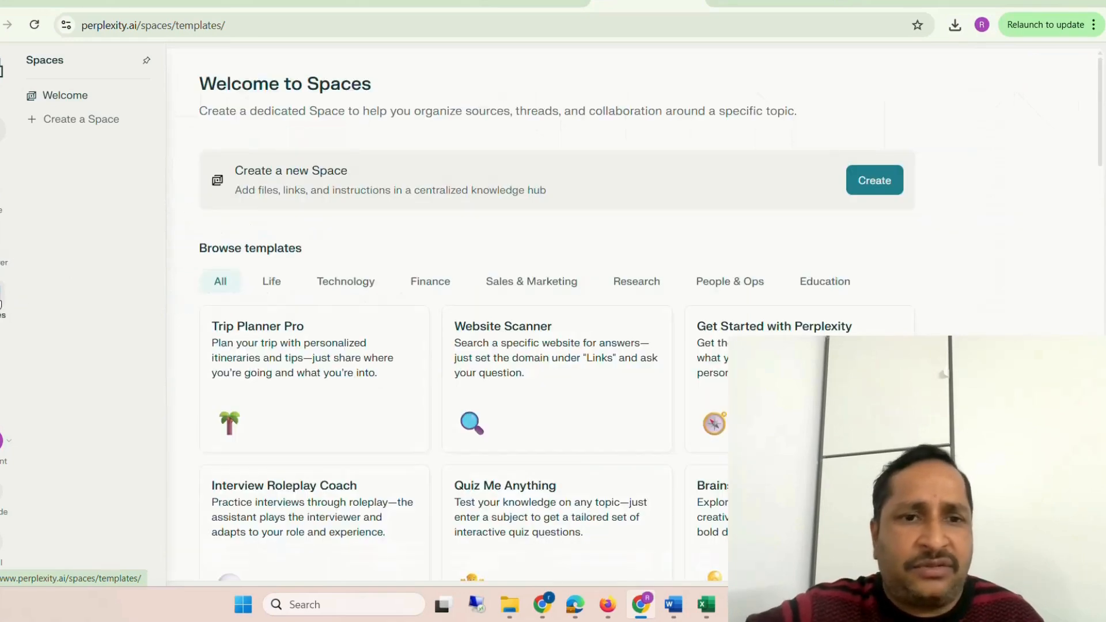
scroll(568, 344, down, 8)
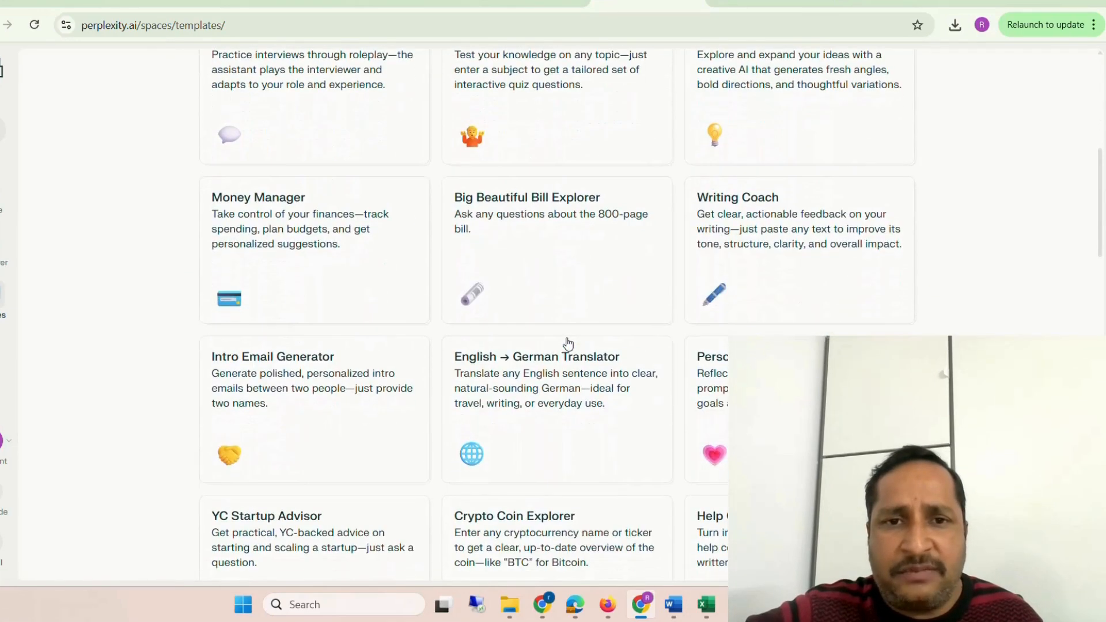
scroll(569, 345, up, 8)
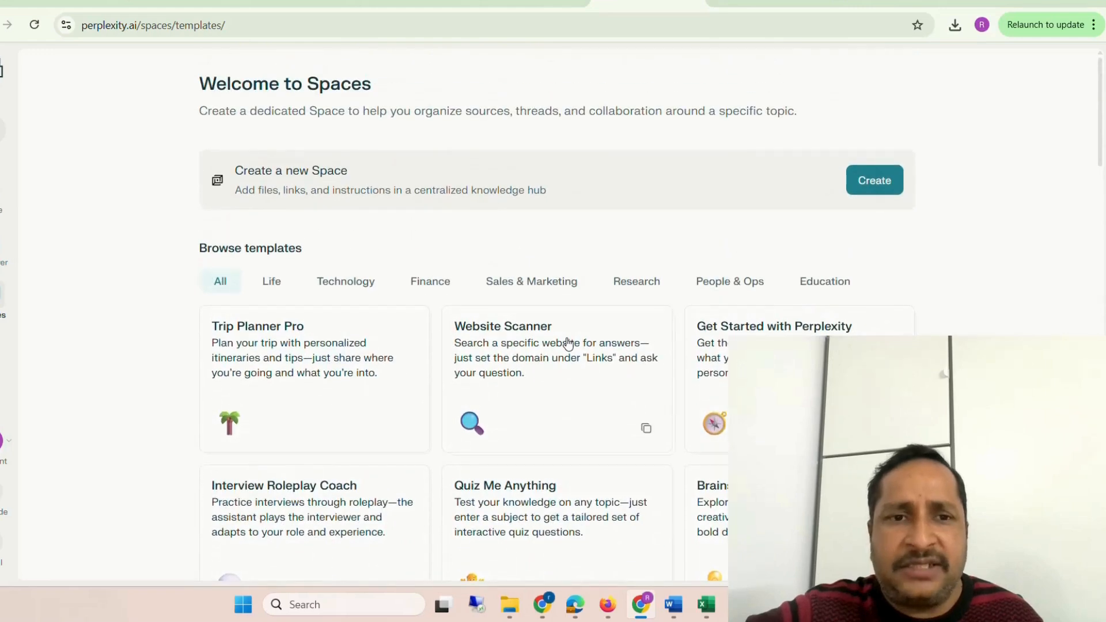
scroll(568, 345, down, 1)
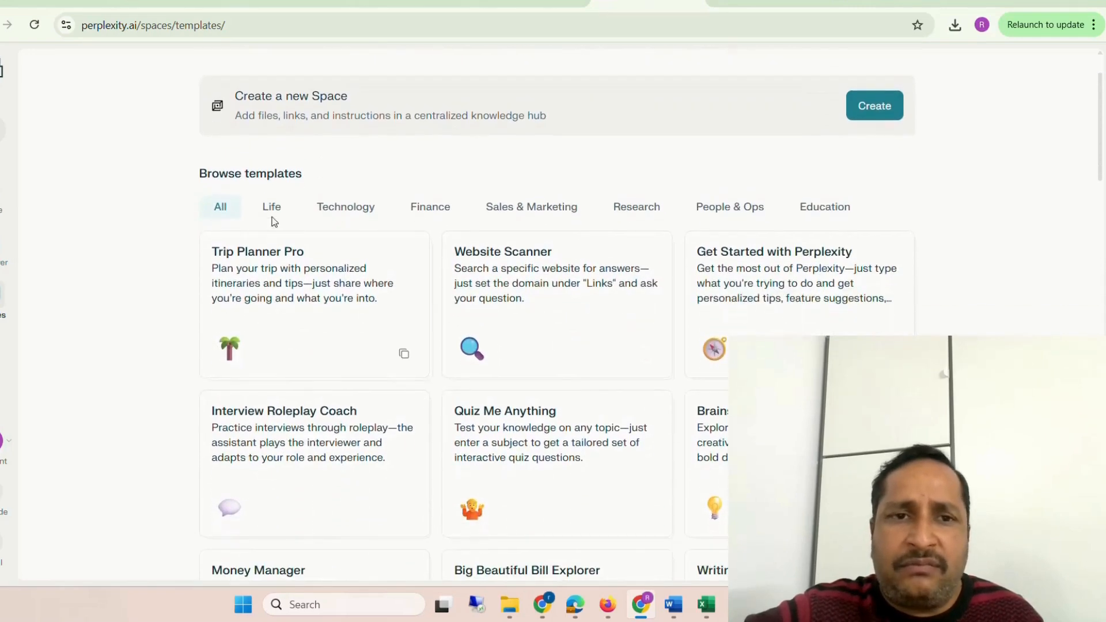
click(272, 209)
click(349, 208)
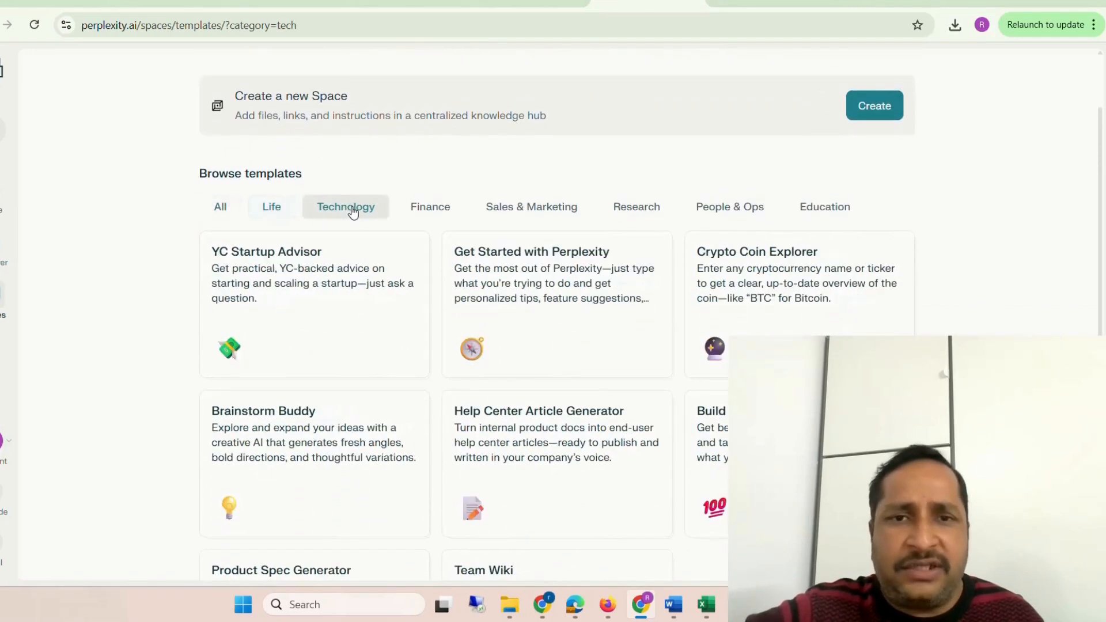
click(451, 211)
click(554, 206)
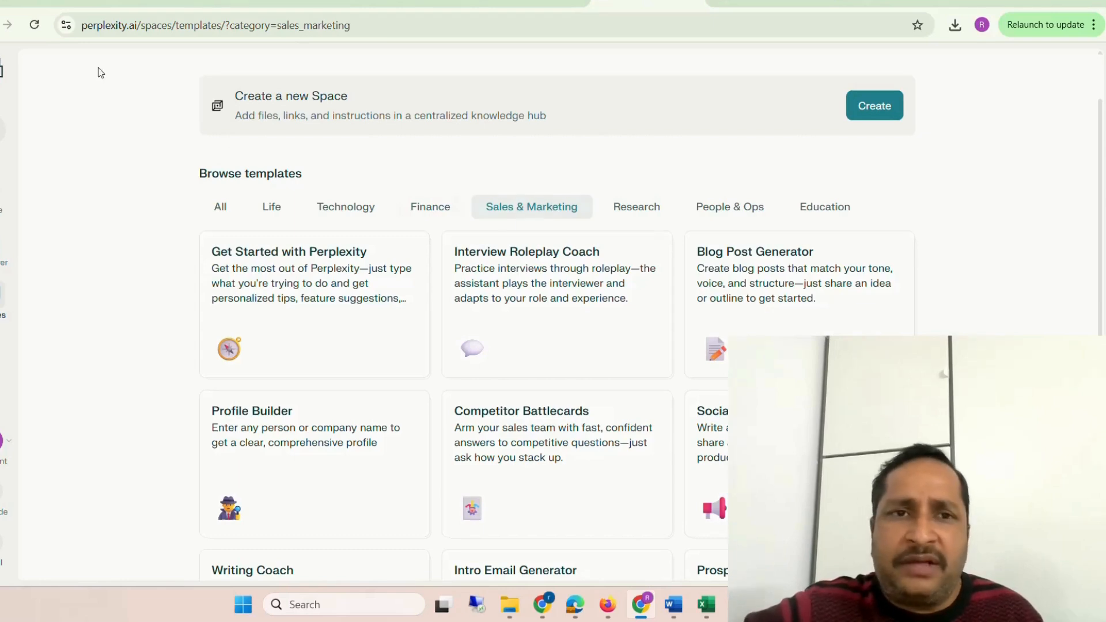
- Create a new blank Space, leaving its name and description empty, and return to the home page
click(894, 113)
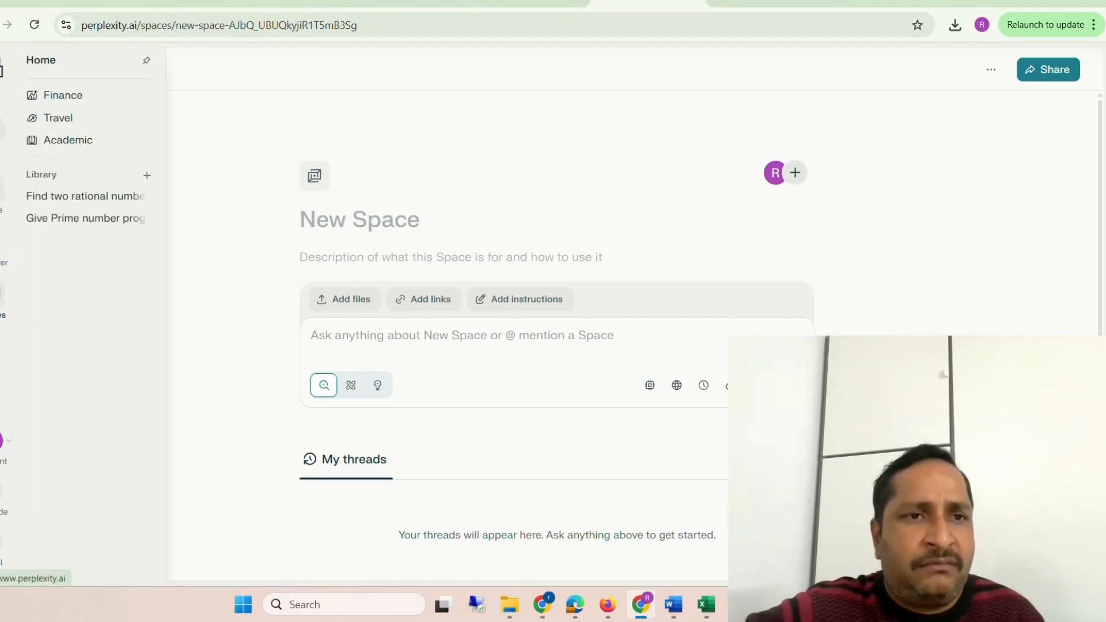
click(1, 189)
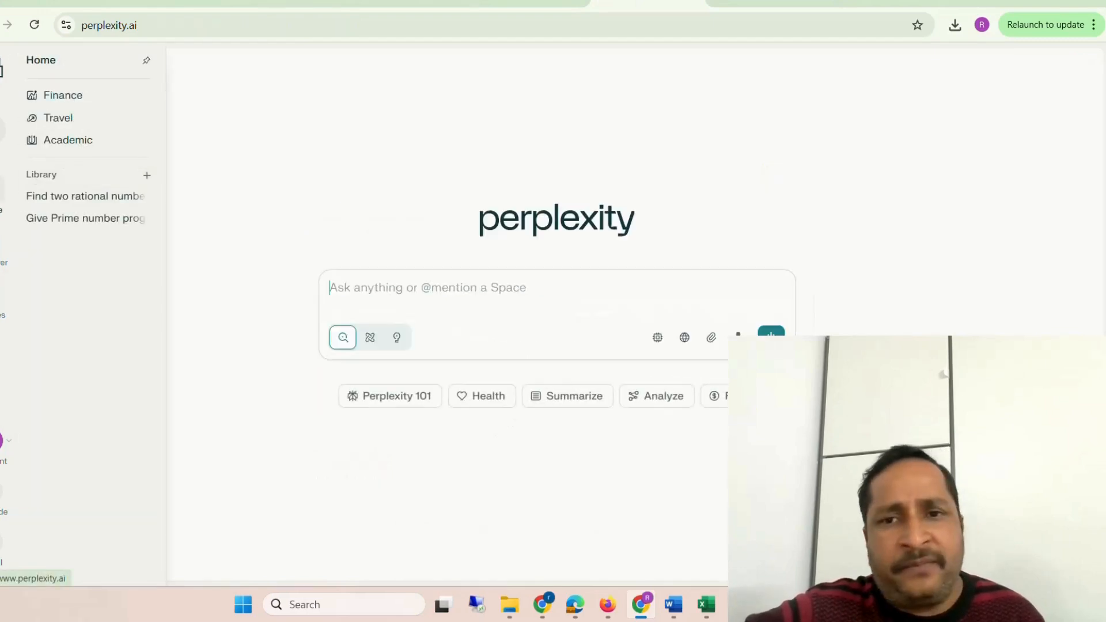
- Choose the Search mode for a new prompt on the home page
mouse_move(345, 346)
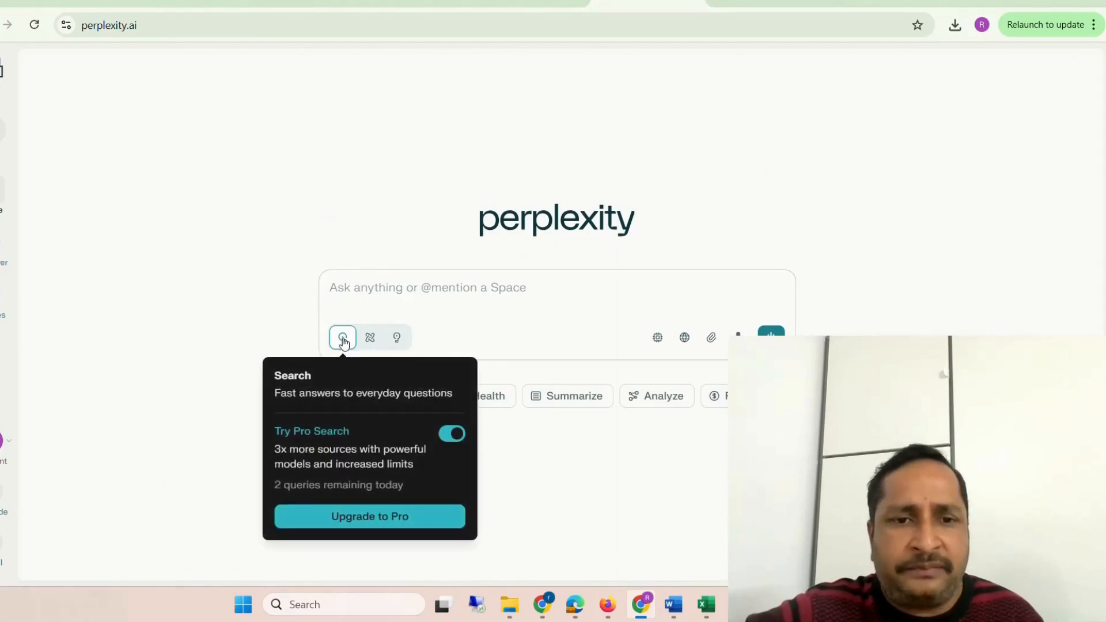
click(344, 341)
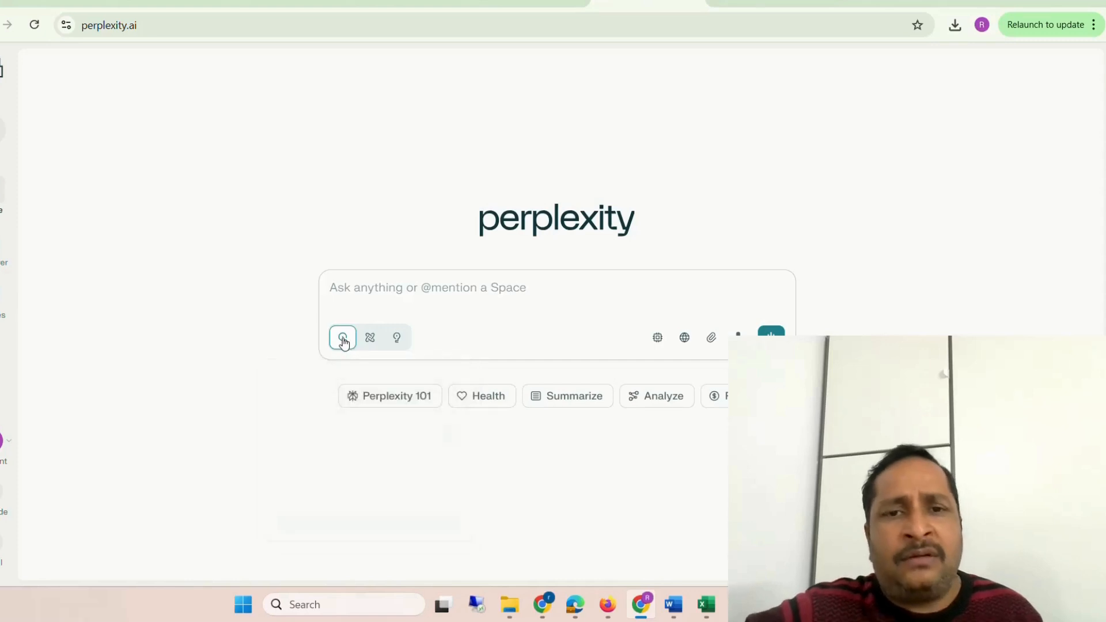
click(352, 289)
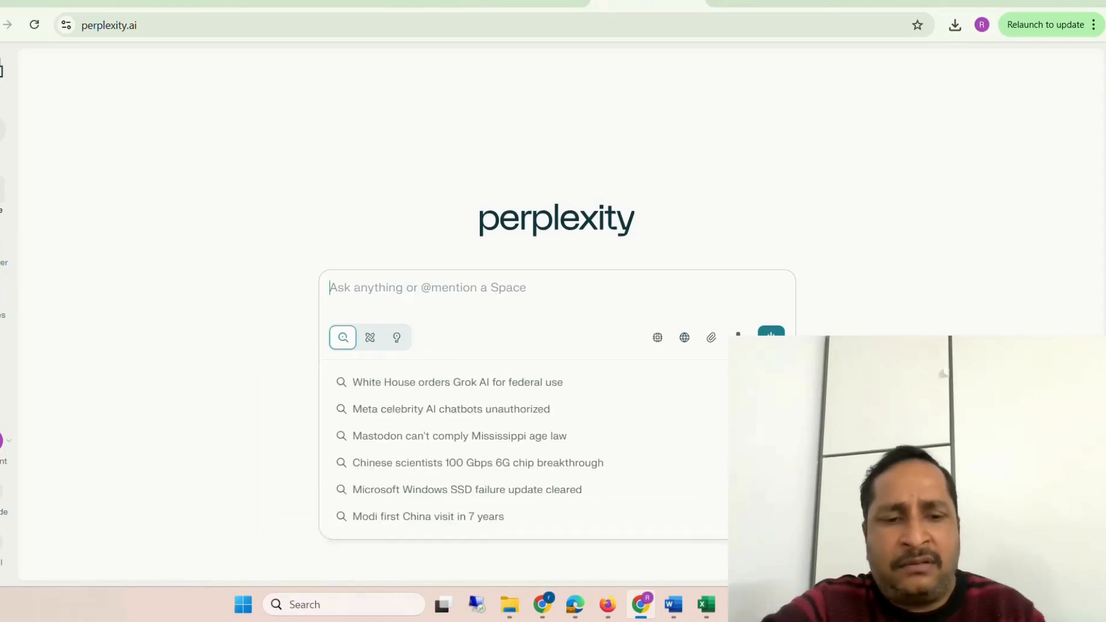
text(whaqt)
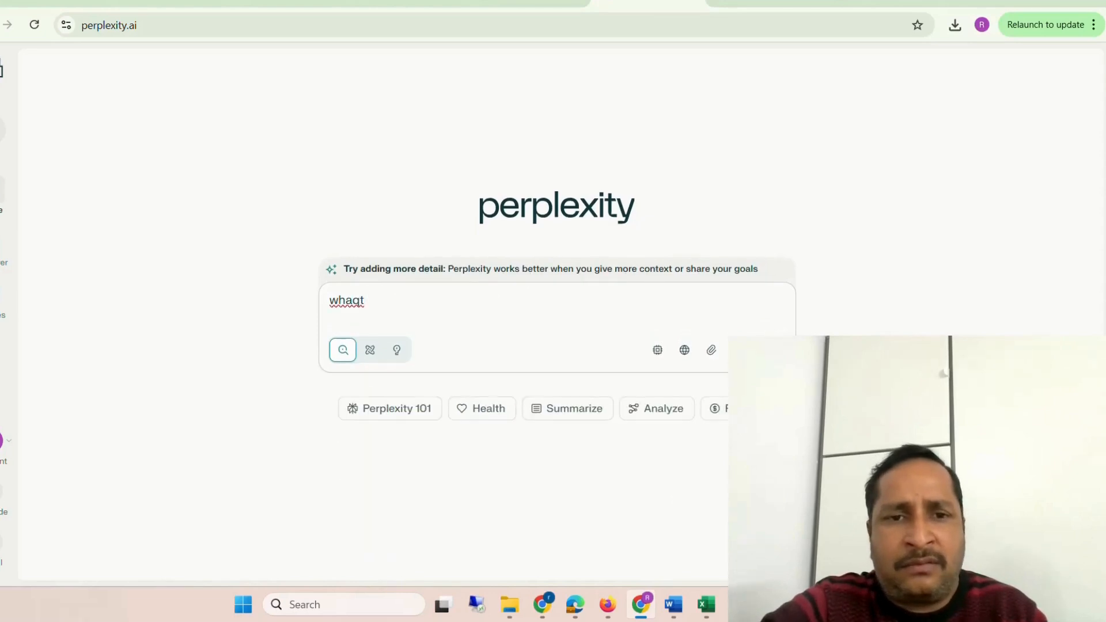
key(BackSpace)
key(BackSpace)
key(BackSpace)
key(BackSpace)
key(BackSpace)
key(BackSpace)
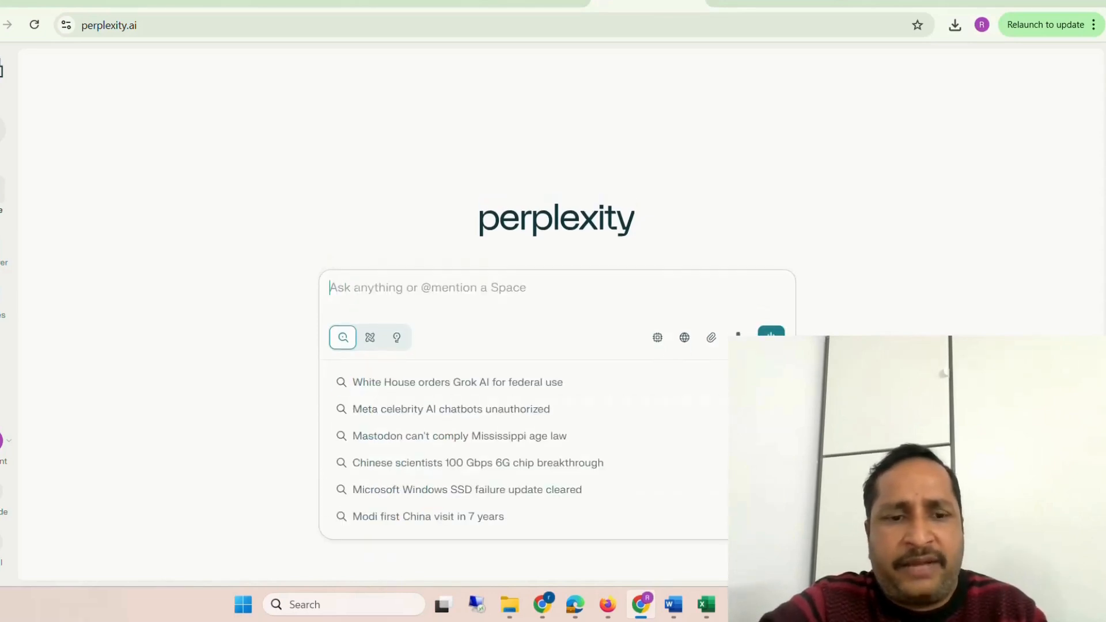
- Ask "what is temperature" in the prompt box, using the matching suggested query
text(what is )
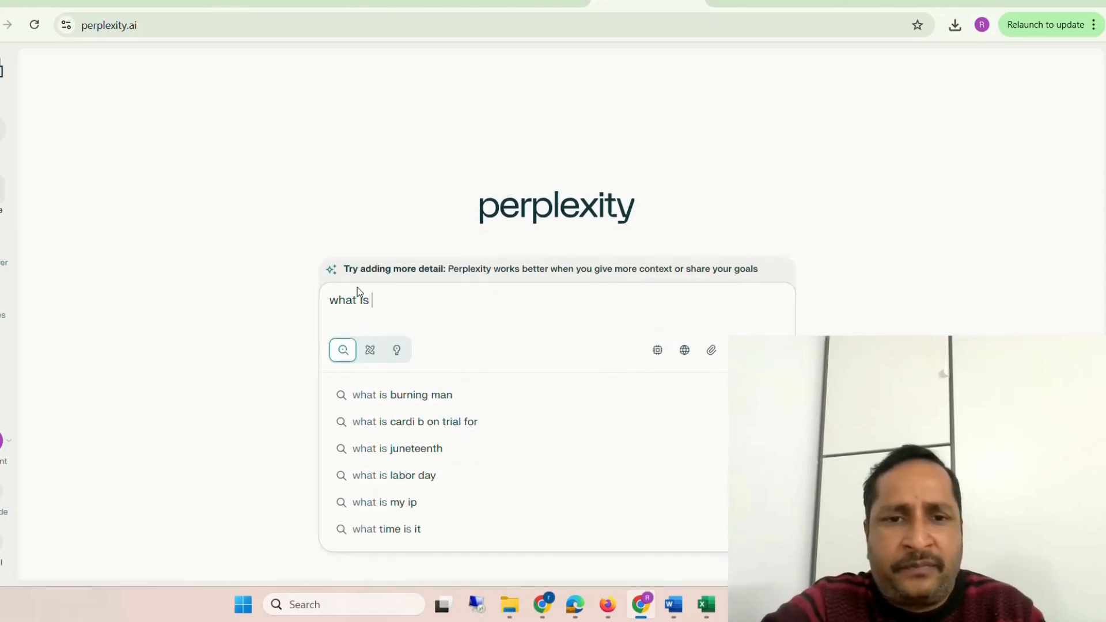
text(t)
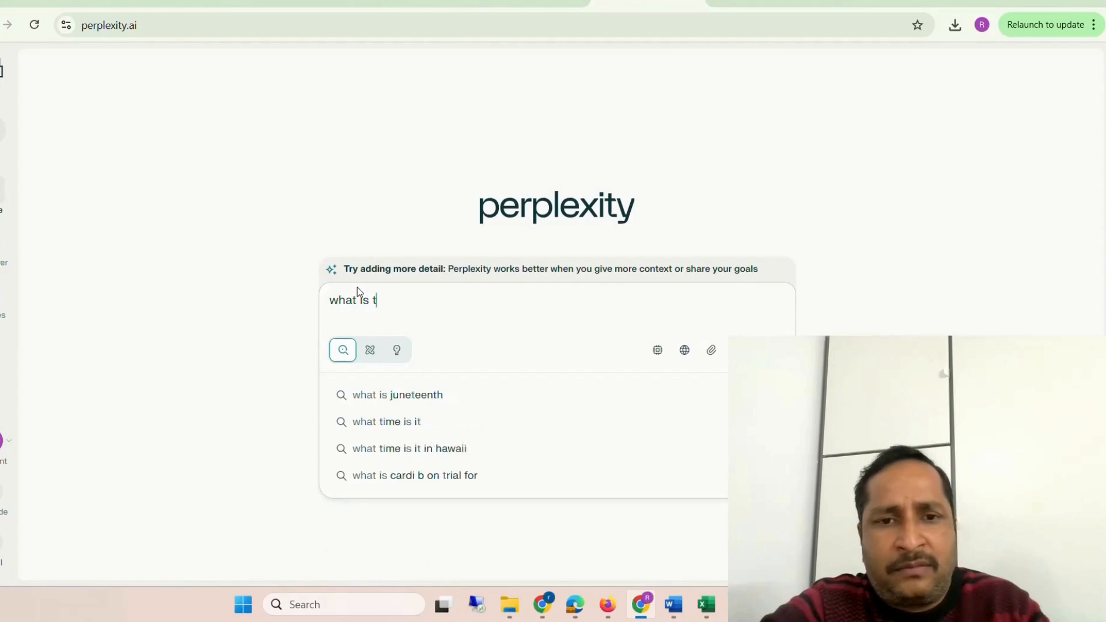
text(emprt)
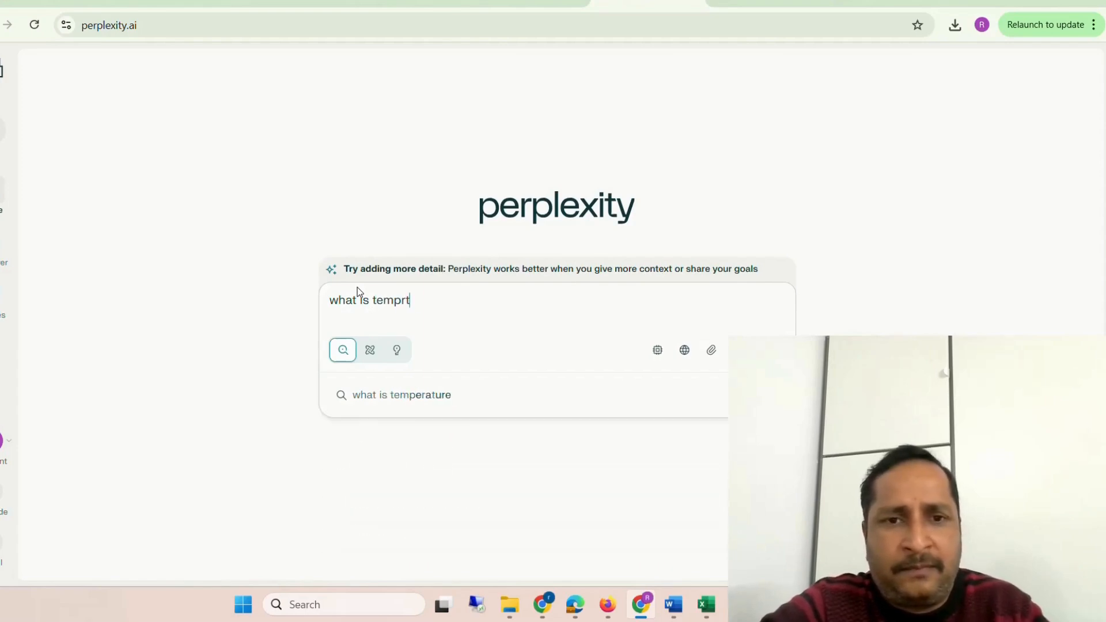
key(BackSpace)
key(BackSpace)
key(BackSpace)
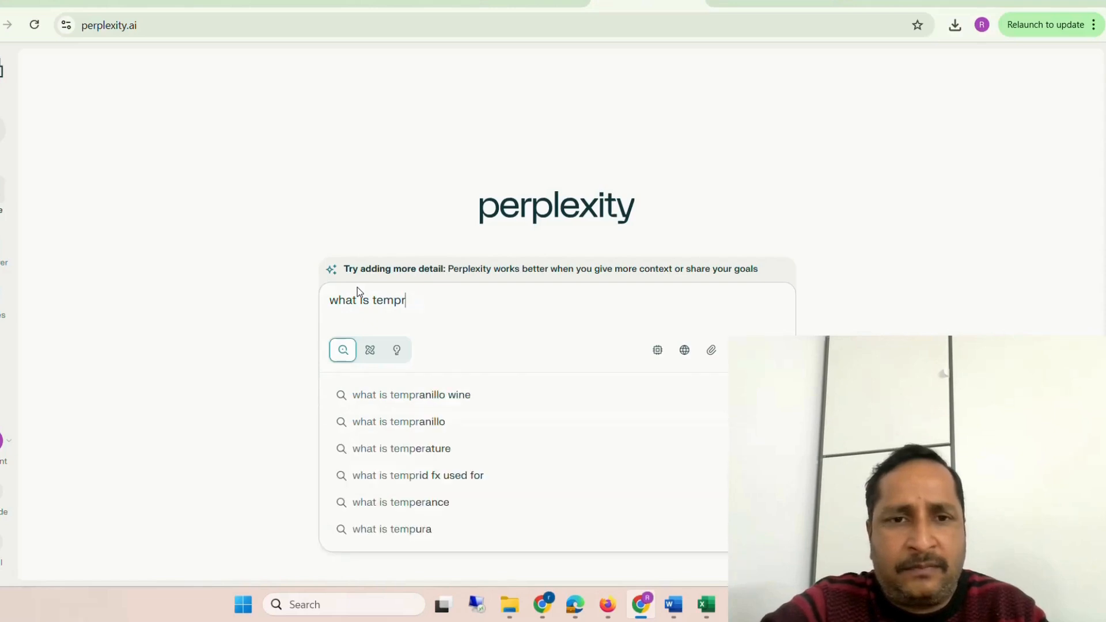
text(p)
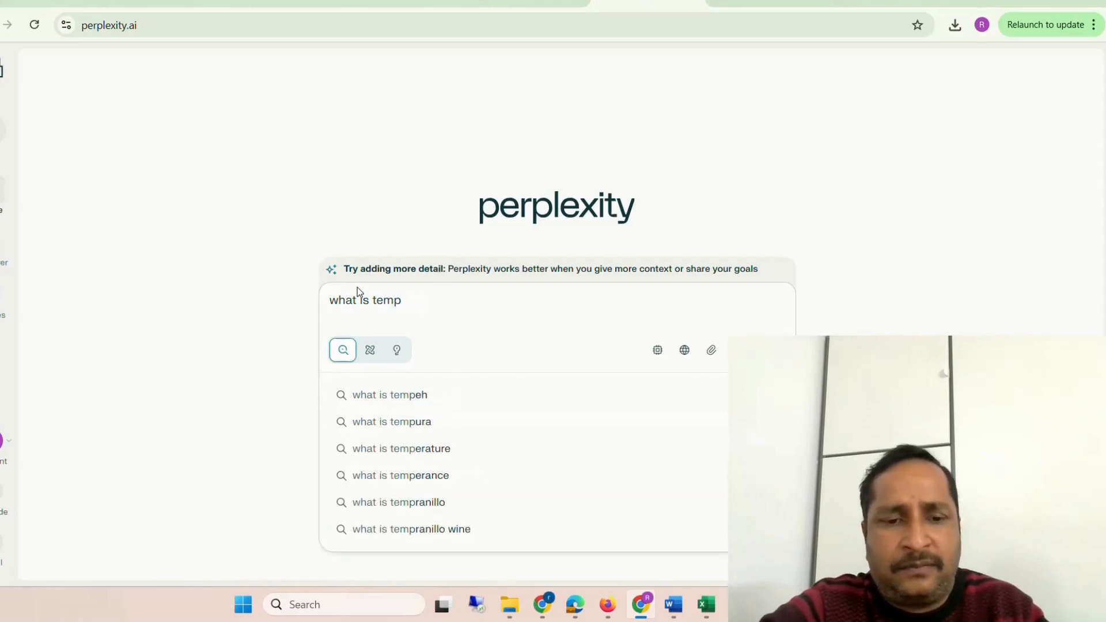
text(a)
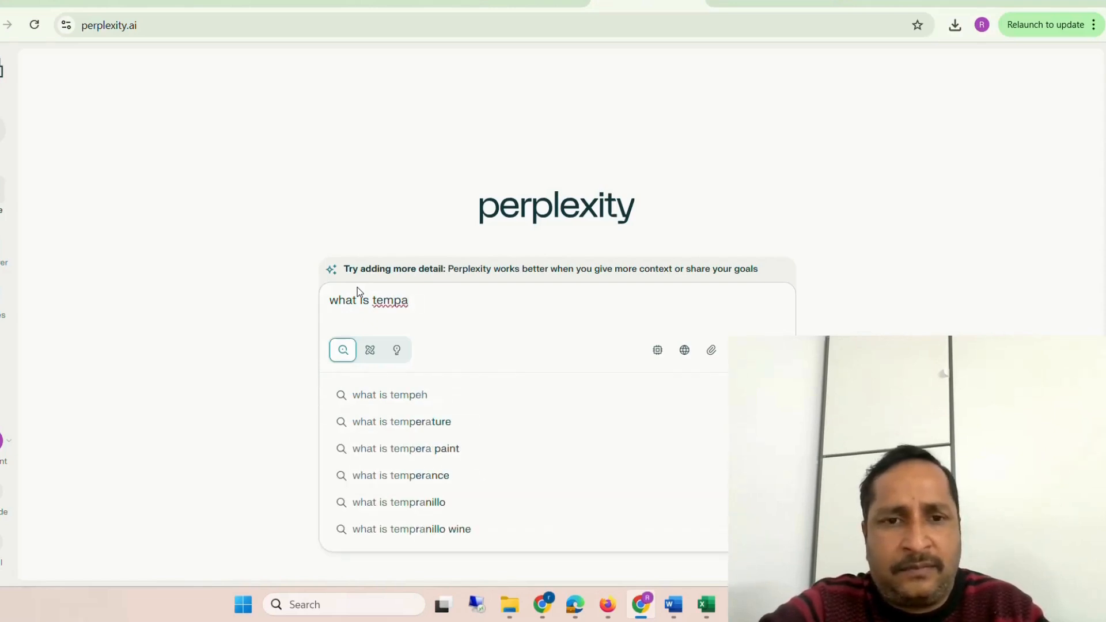
click(410, 421)
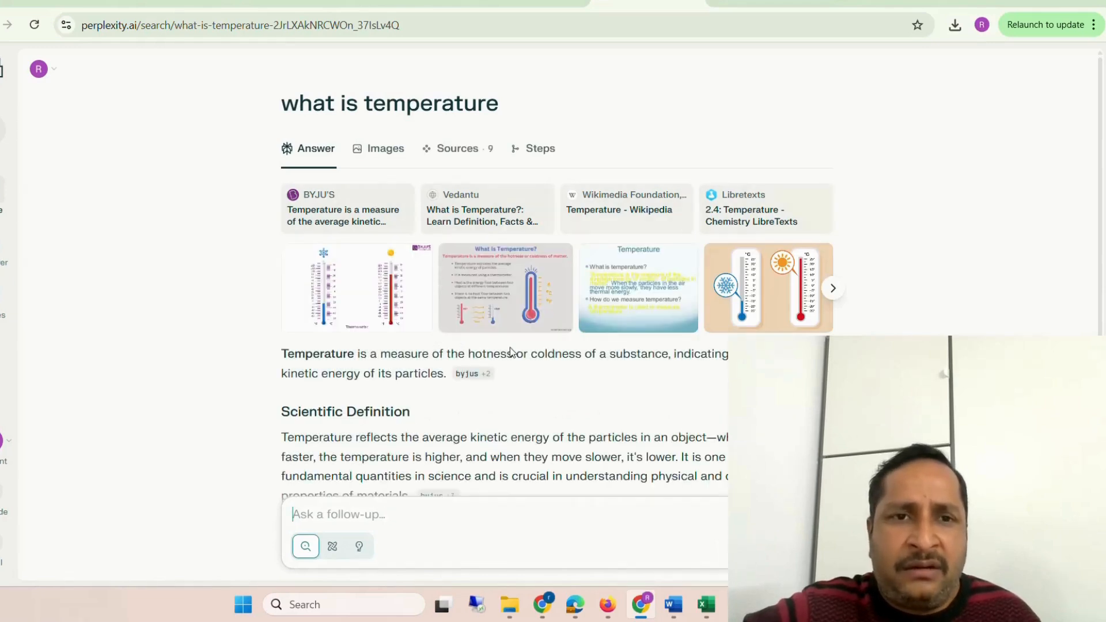
- Read through the temperature answer, including the sources cited under Measurement, the scales table, the Absolute Zero section and the related questions
scroll(567, 379, down, 3)
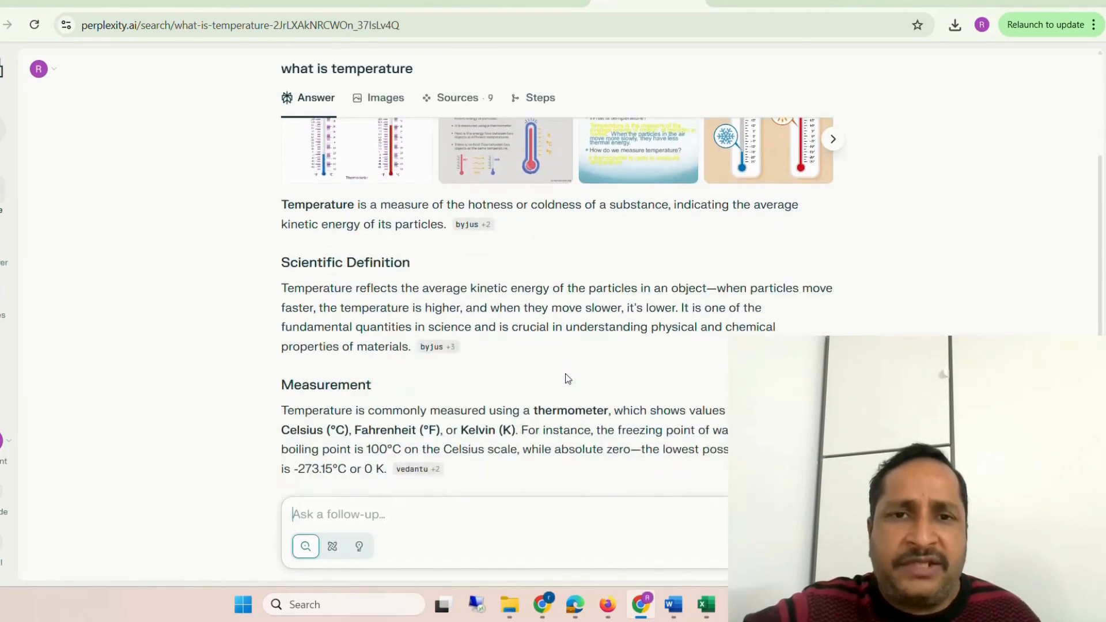
scroll(568, 379, down, 3)
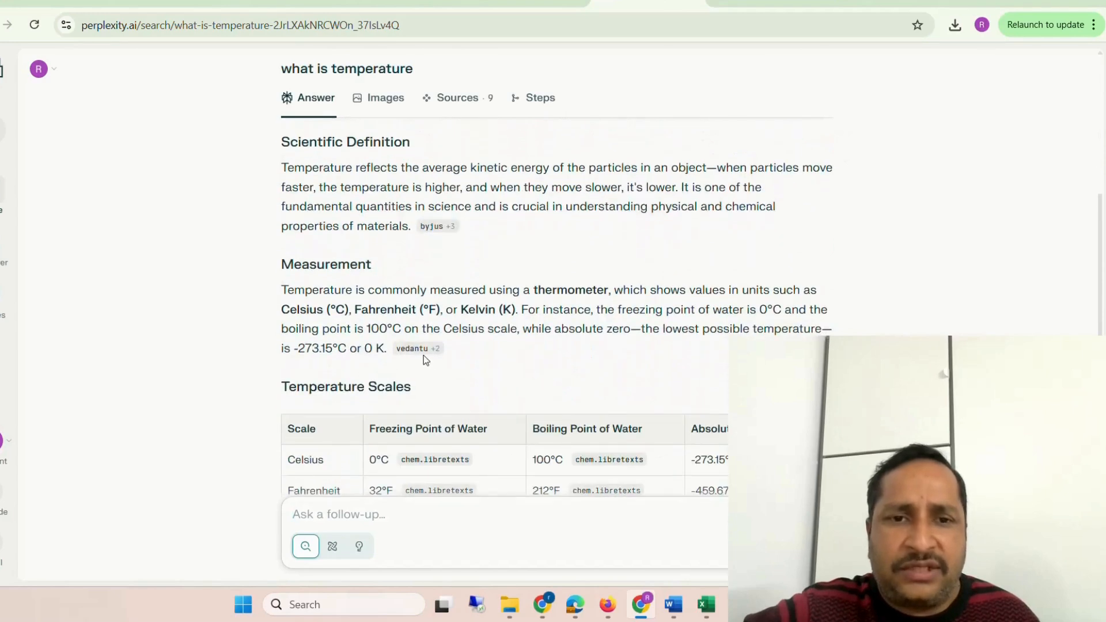
scroll(423, 360, down, 1)
mouse_move(413, 301)
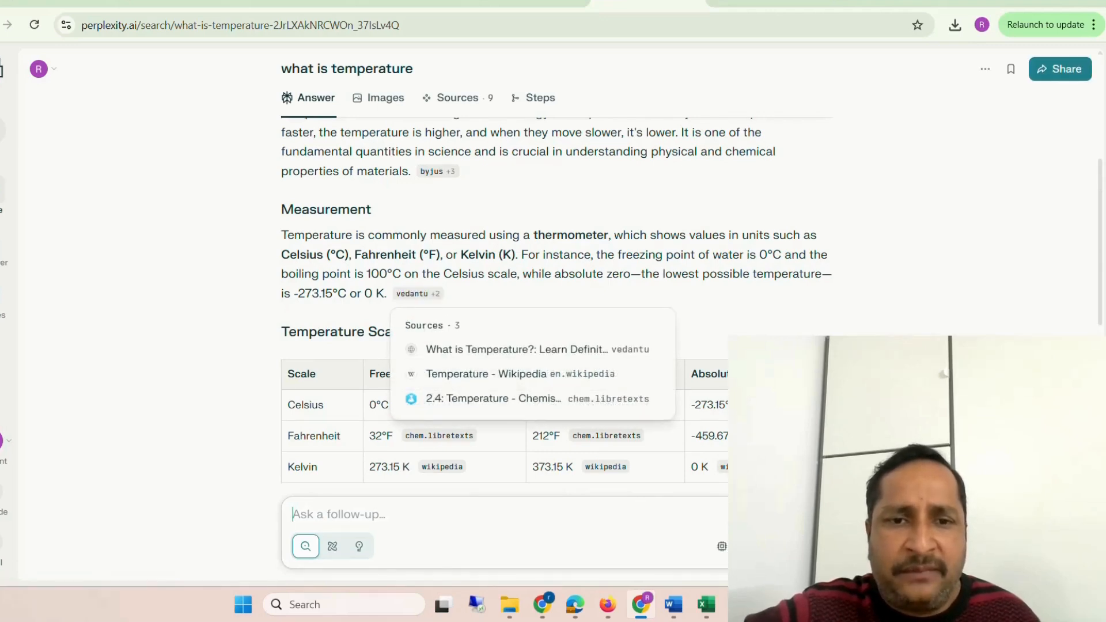
scroll(553, 299, down, 7)
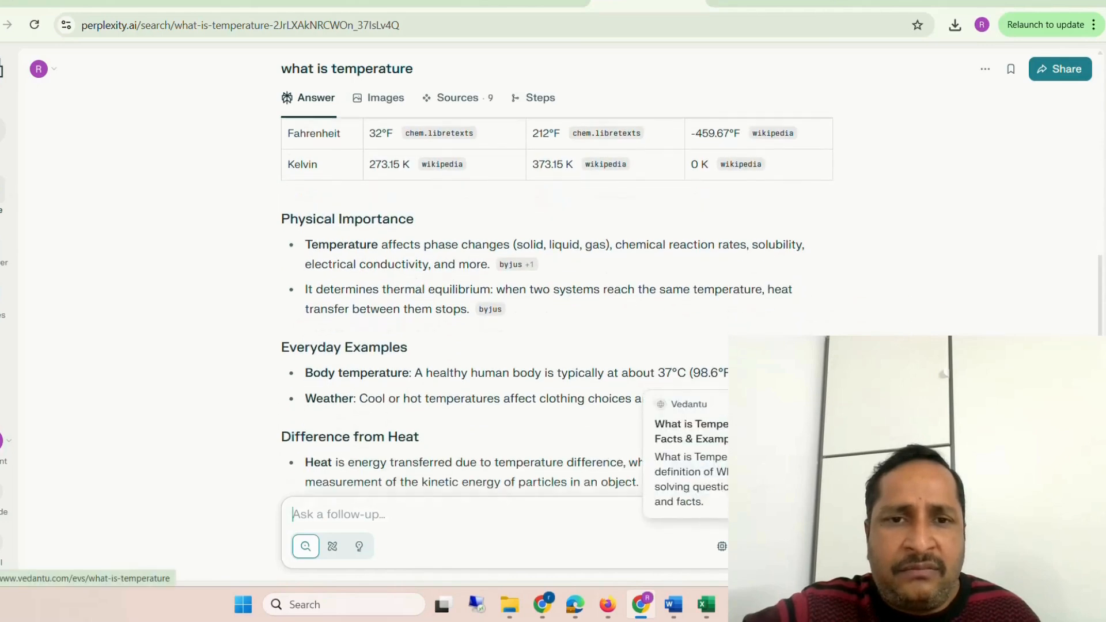
scroll(890, 304, down, 7)
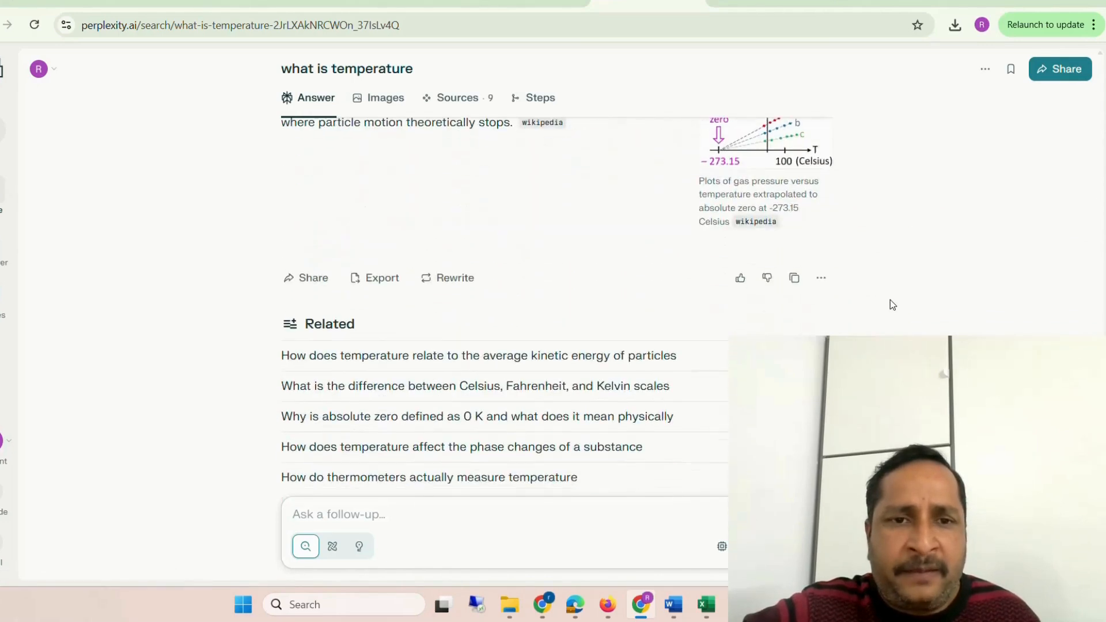
scroll(542, 213, up, 15)
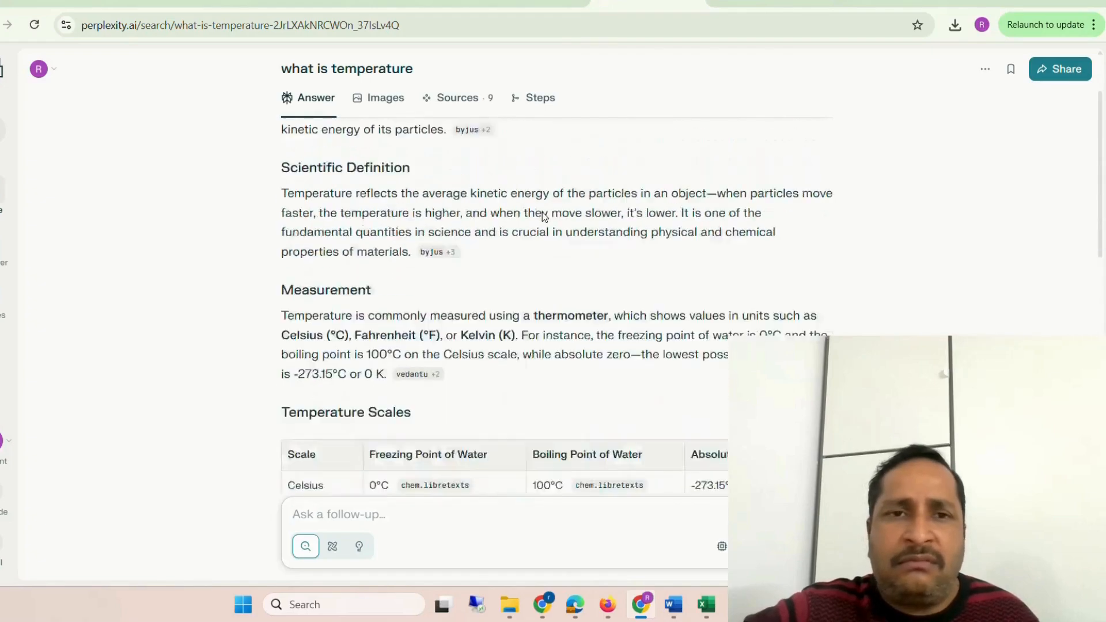
scroll(542, 212, up, 5)
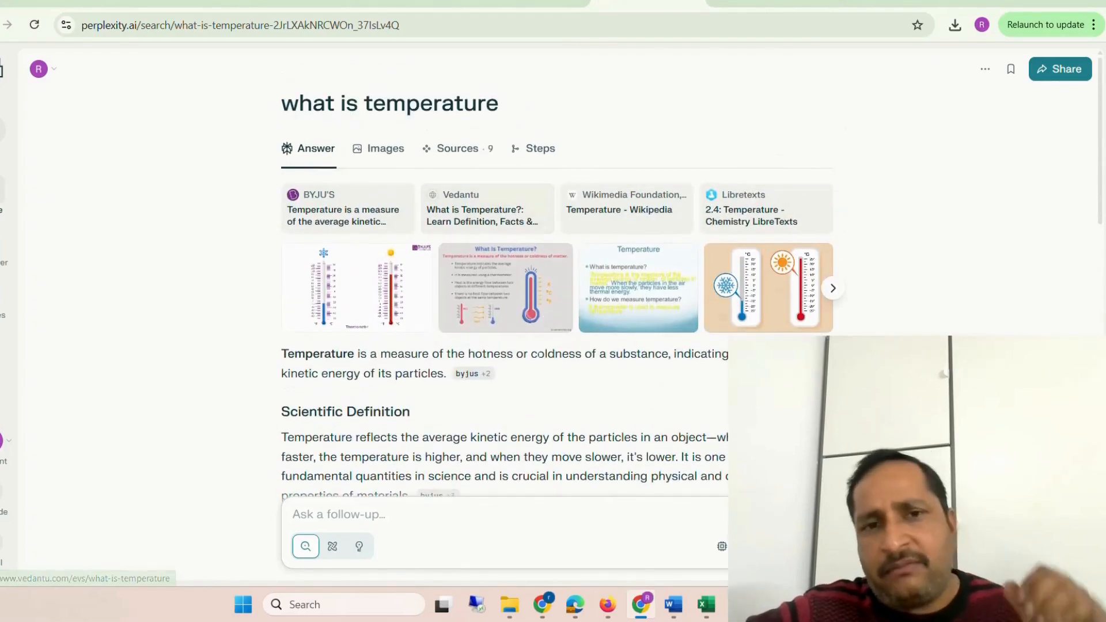
scroll(543, 217, down, 5)
scroll(557, 311, down, 12)
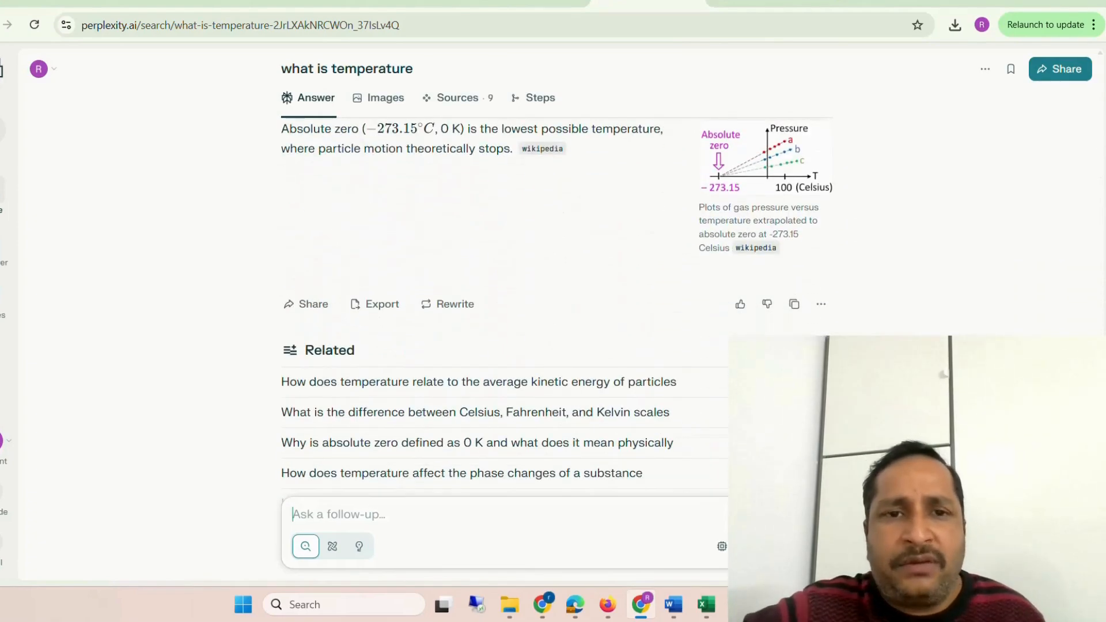
scroll(540, 358, up, 1)
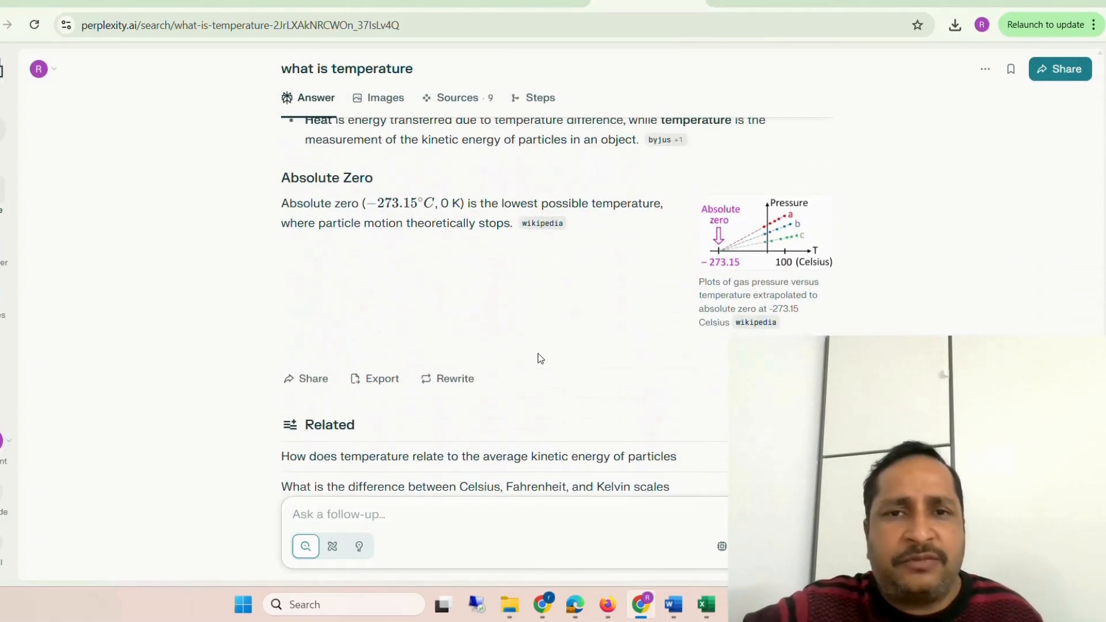
- Look at the export formats and the rewrite model choices for the temperature answer without applying any
click(396, 382)
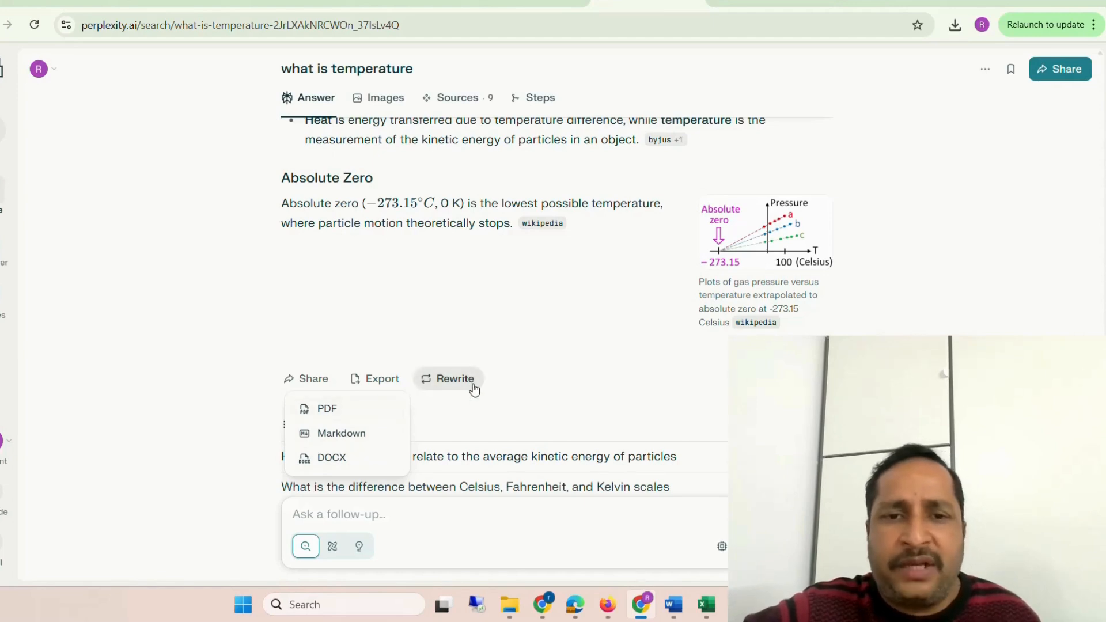
click(455, 379)
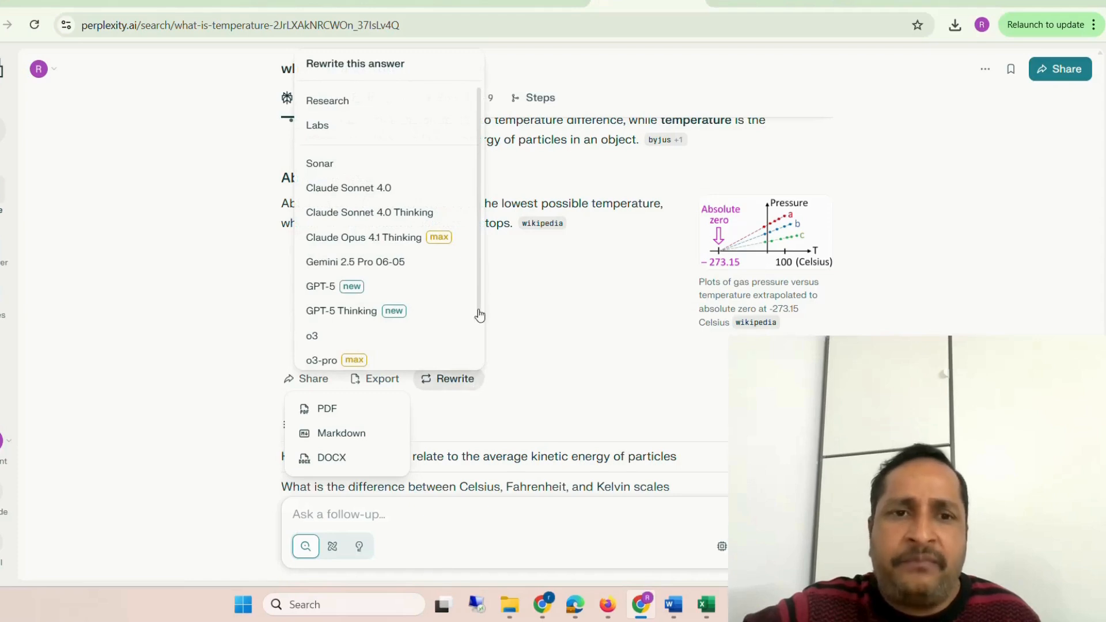
click(596, 320)
scroll(597, 321, down, 2)
scroll(596, 319, up, 10)
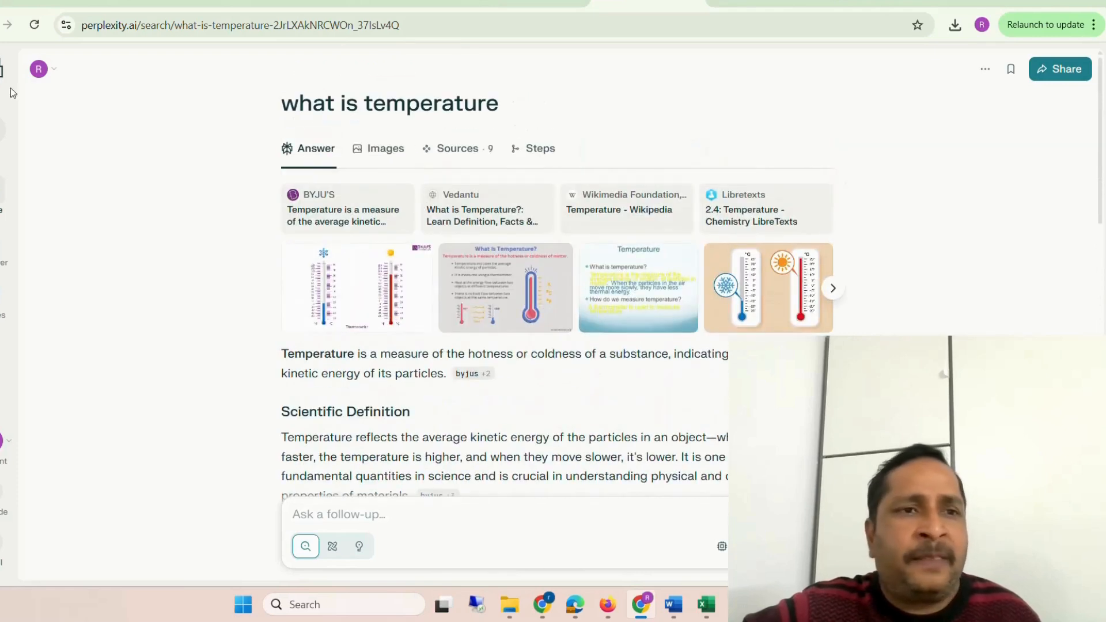
- Start a new thread, dictate a question asking for today's weather in Hyderabad, and submit it in Search mode
click(2, 144)
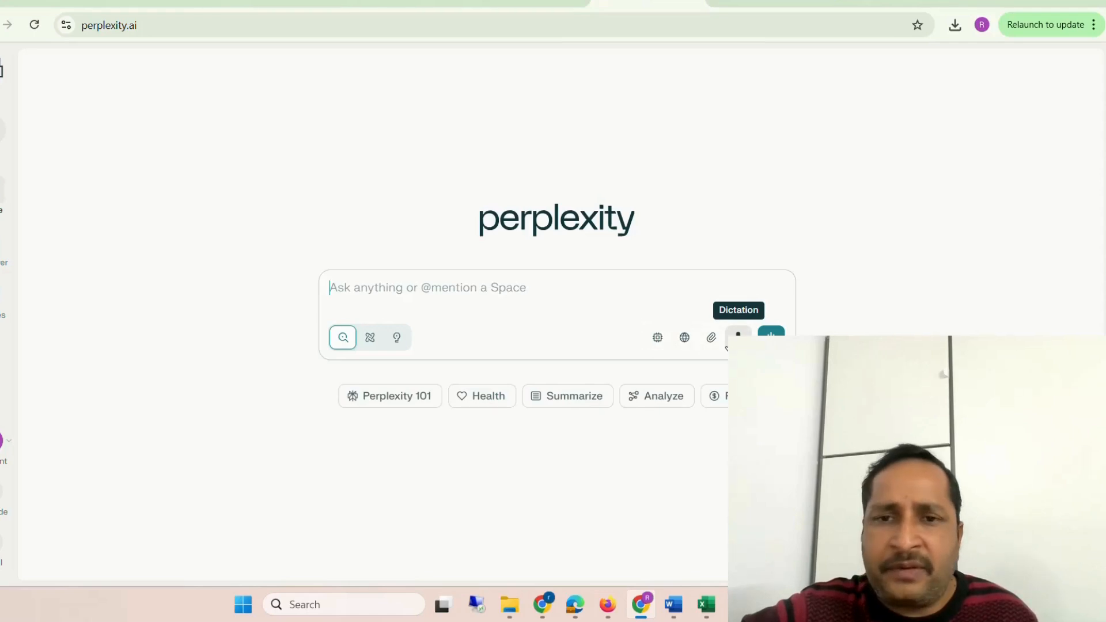
click(733, 340)
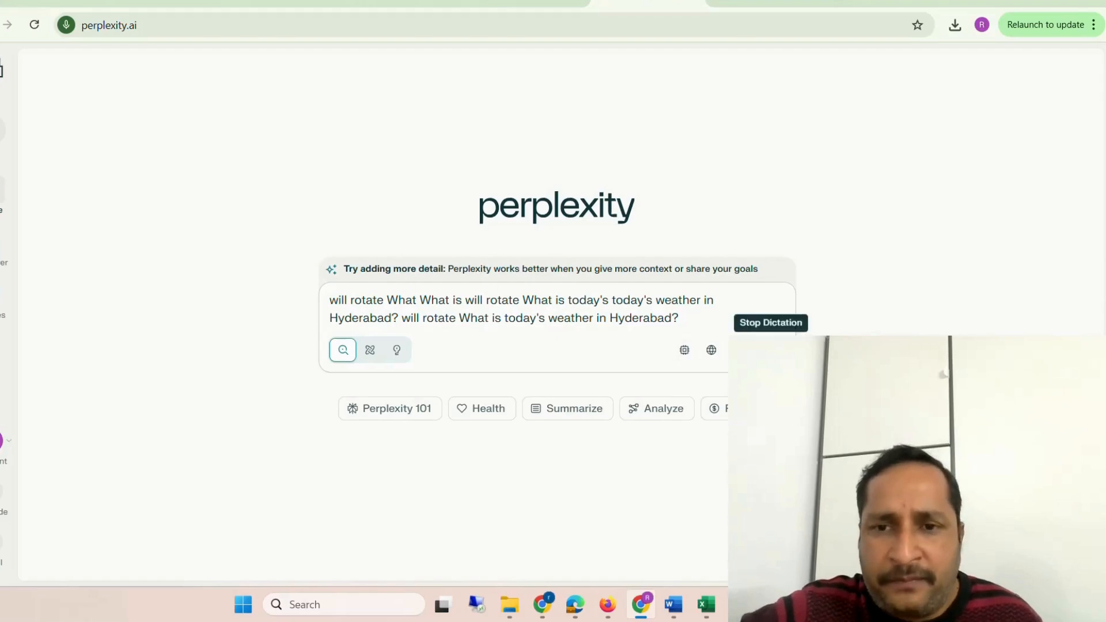
click(771, 351)
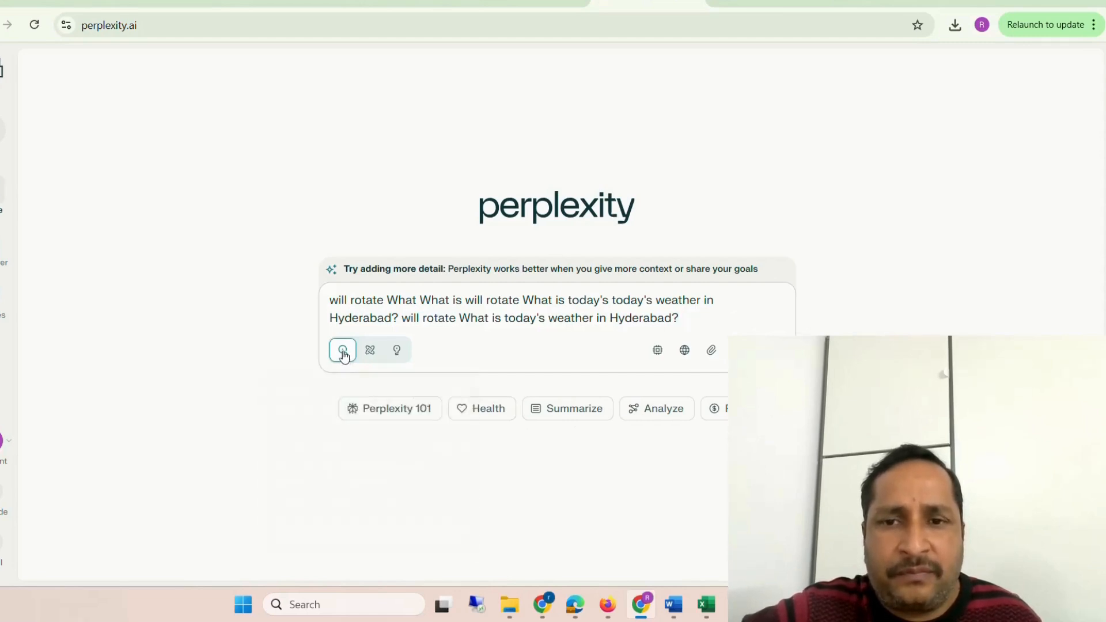
key(Return)
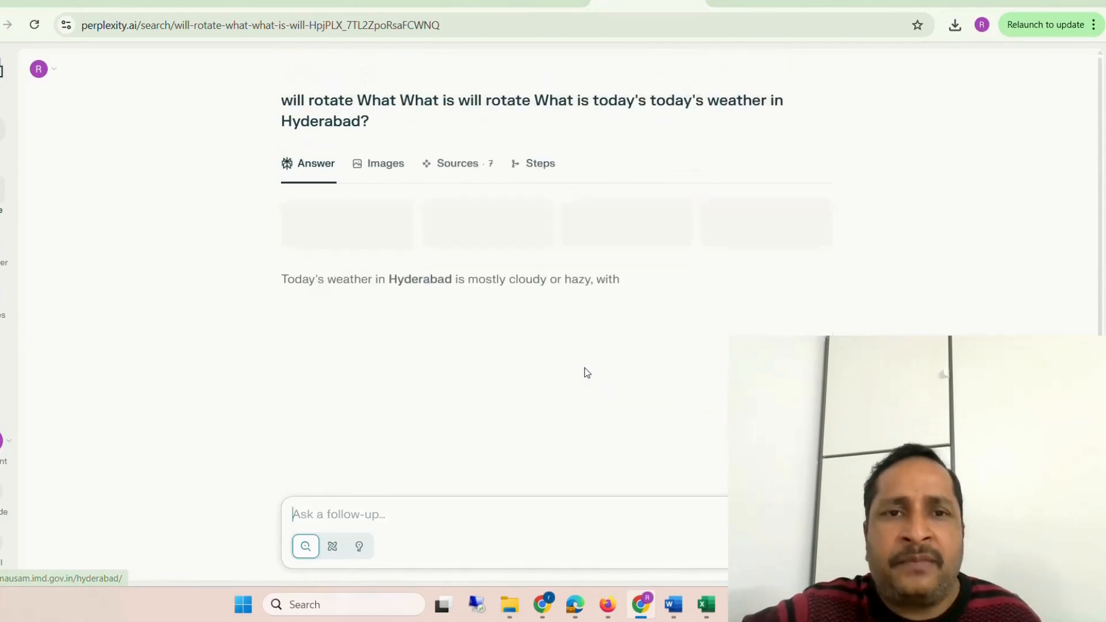
- Return to a blank home page prompt and attach the dictionary PDF from the Downloads folder
click(2, 68)
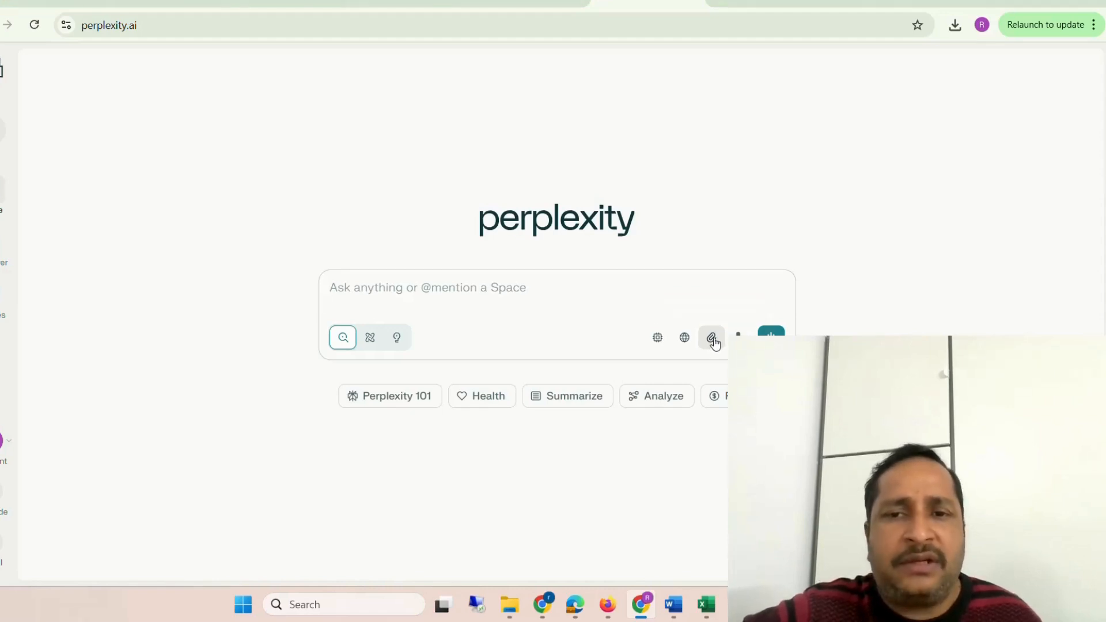
click(713, 340)
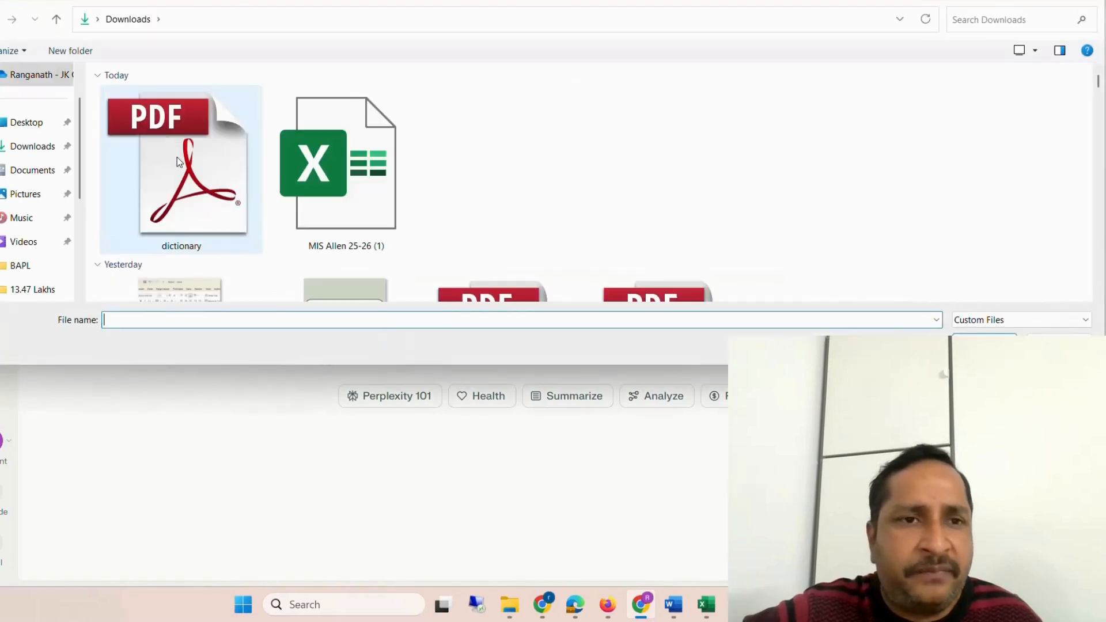
click(186, 170)
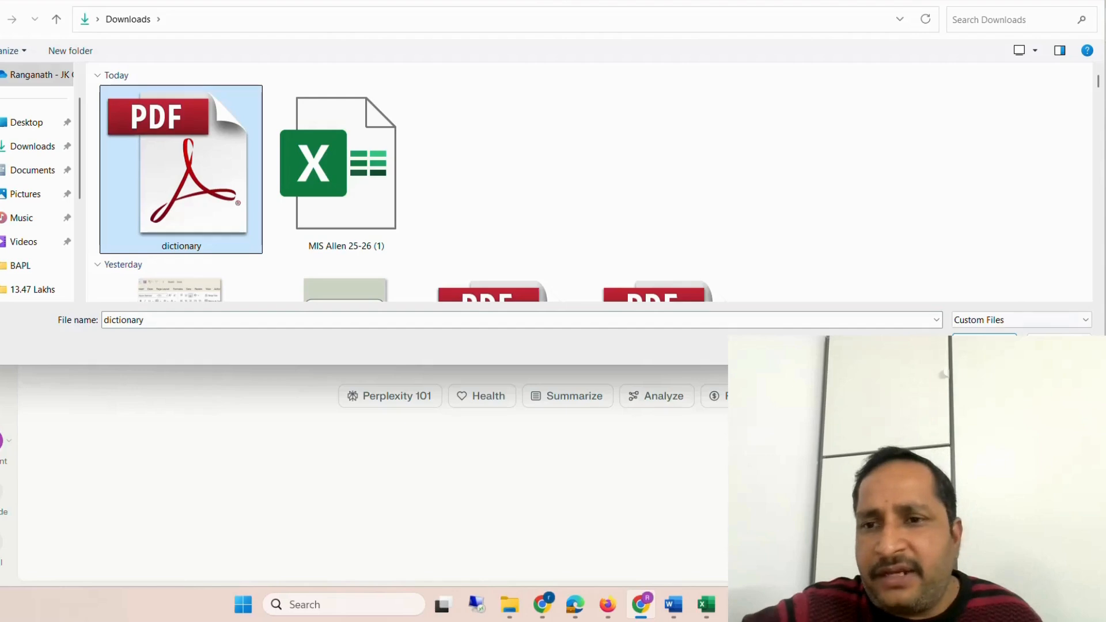
click(985, 342)
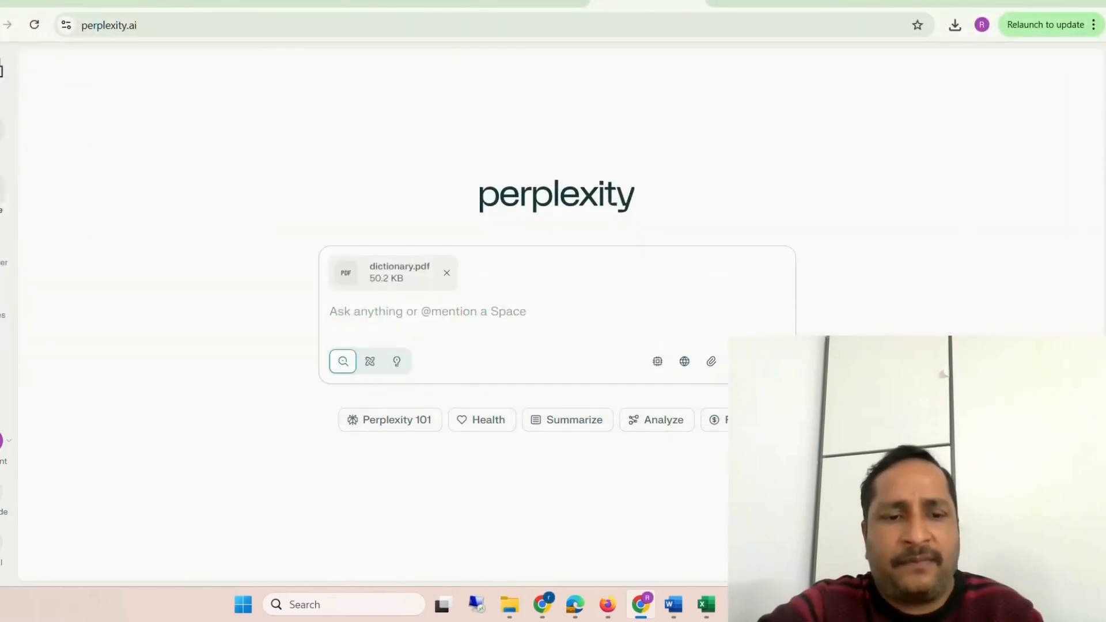
text(dsft)
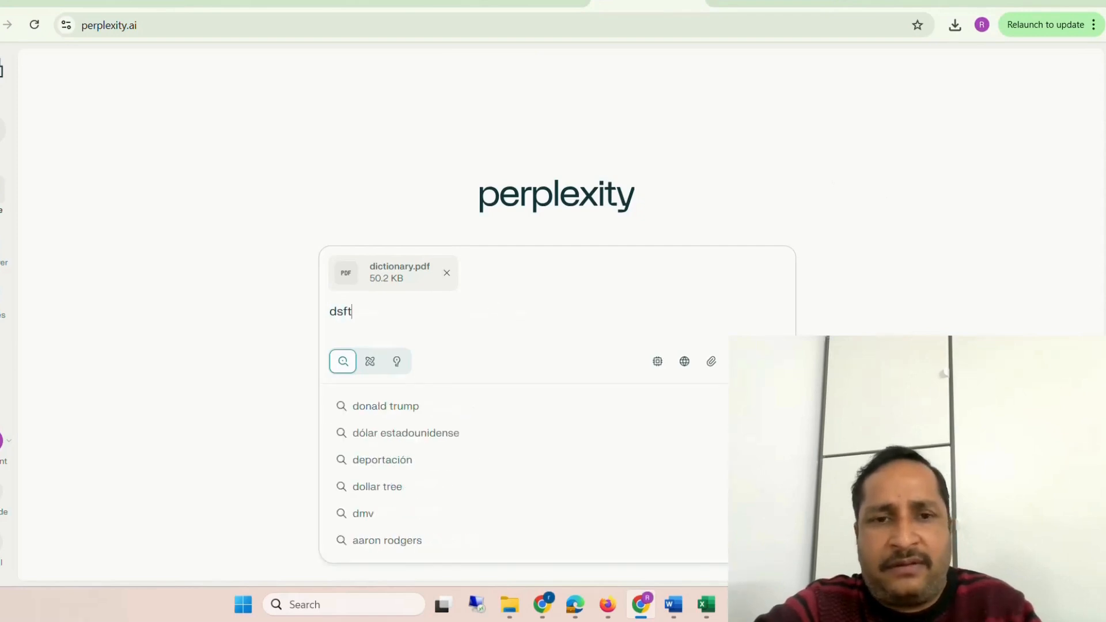
key(BackSpace)
key(BackSpace)
key(BackSpace)
key(BackSpace)
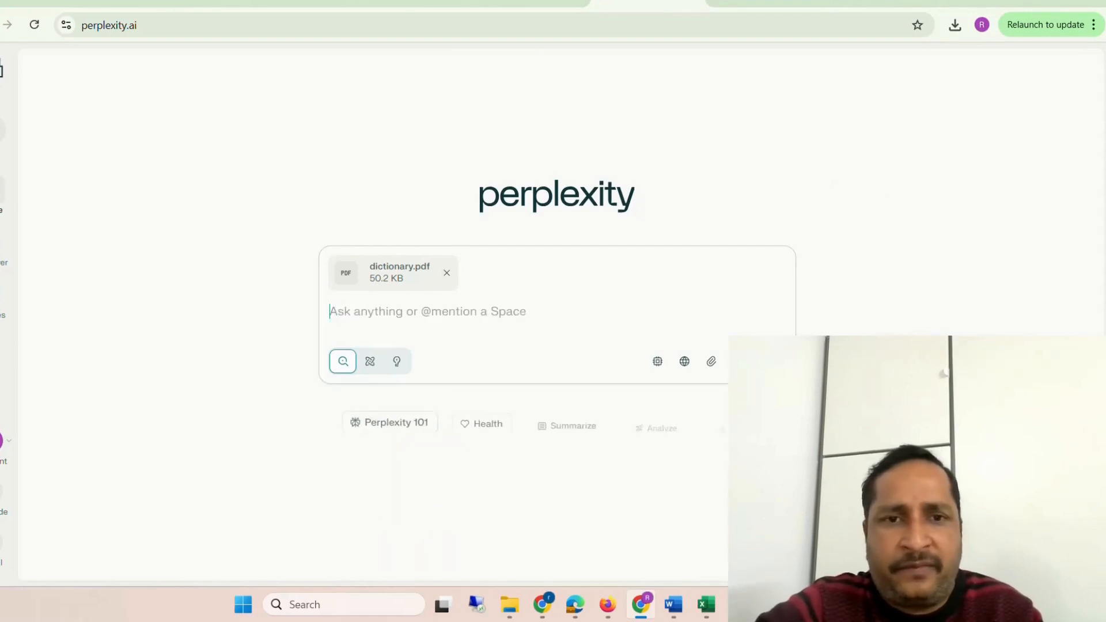
- Enter the prompt "Draft the same in text" for the attached dictionary PDF and submit it in Search mode
text(Draf)
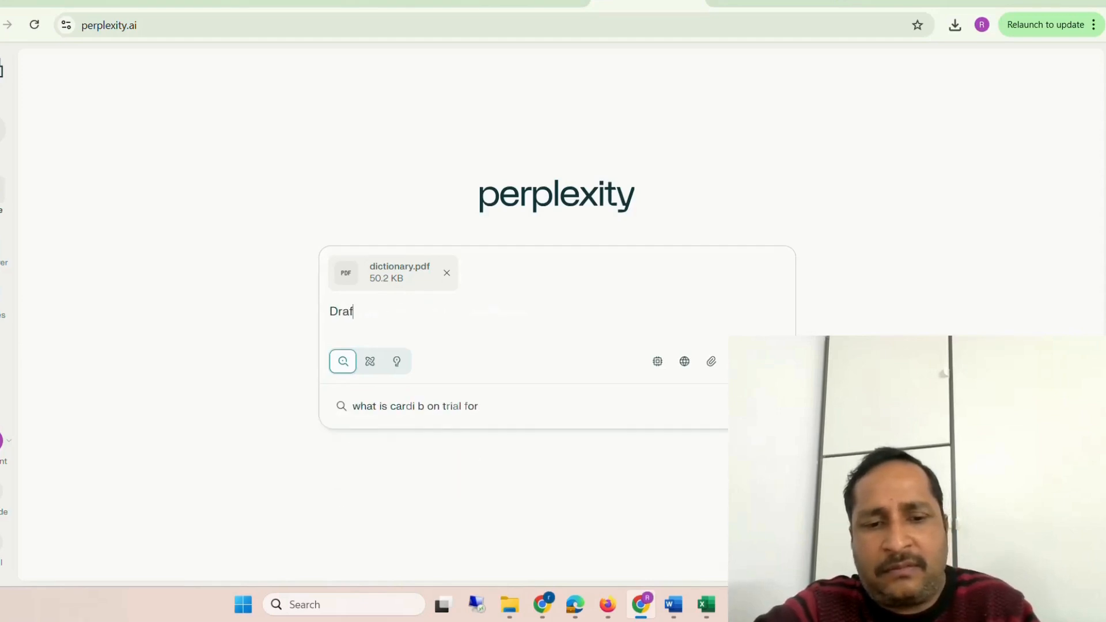
text(t the sa)
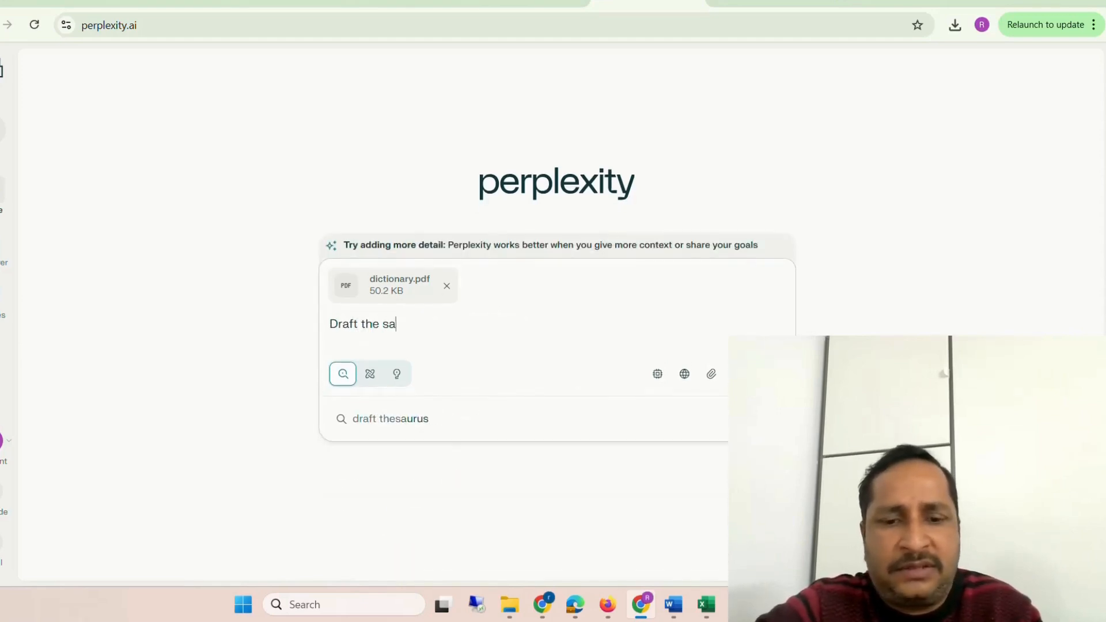
text(me in)
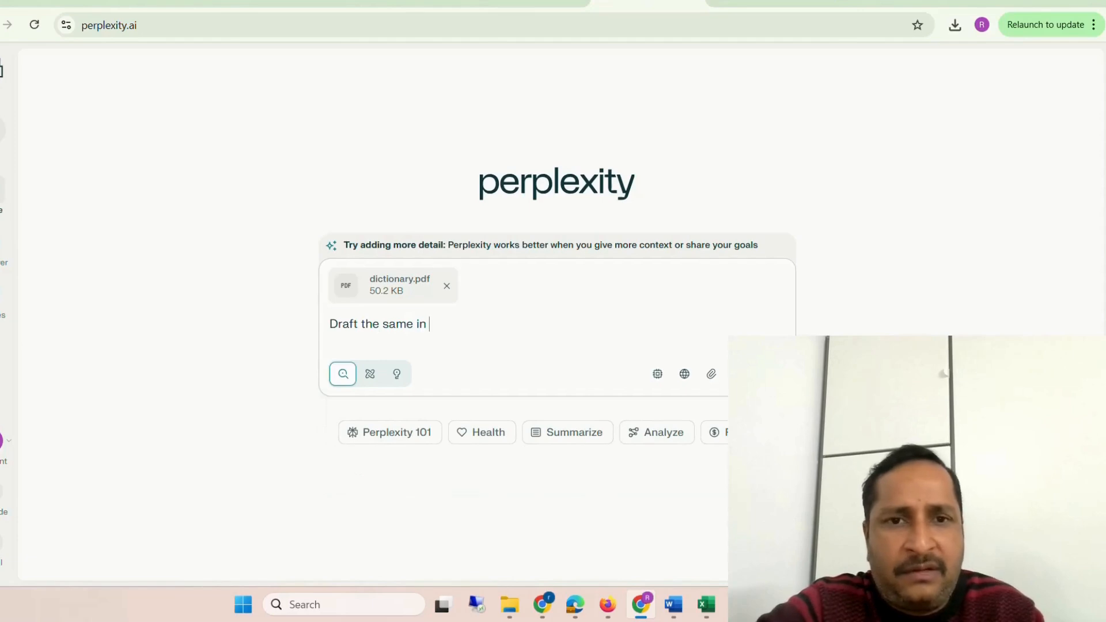
text( ta)
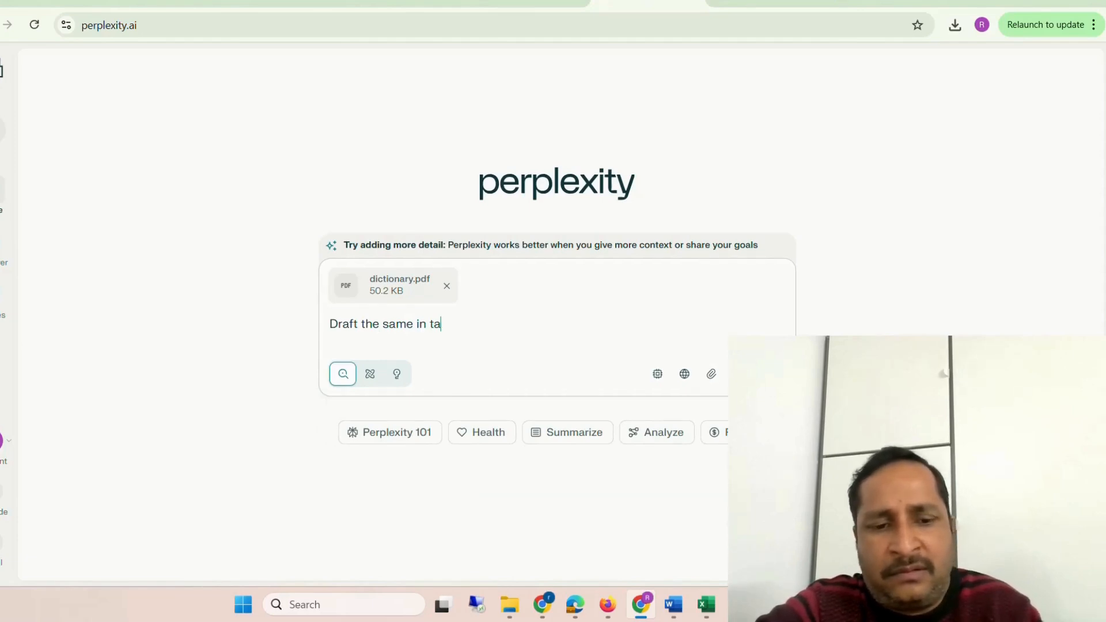
text(xt)
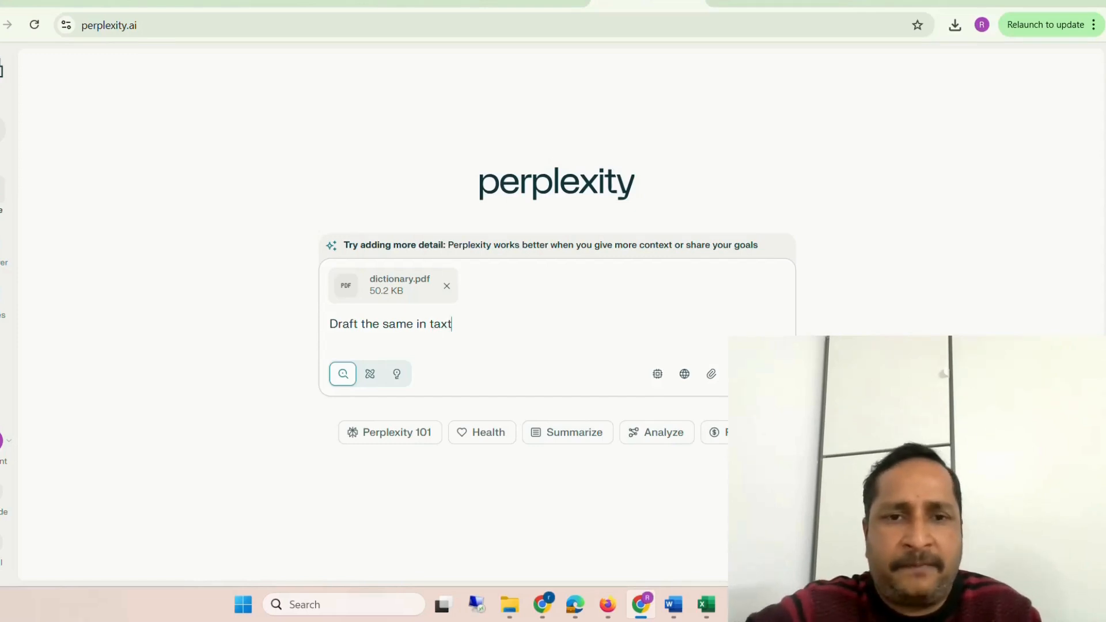
key(BackSpace)
key(BackSpace)
key(BackSpace)
text(ect)
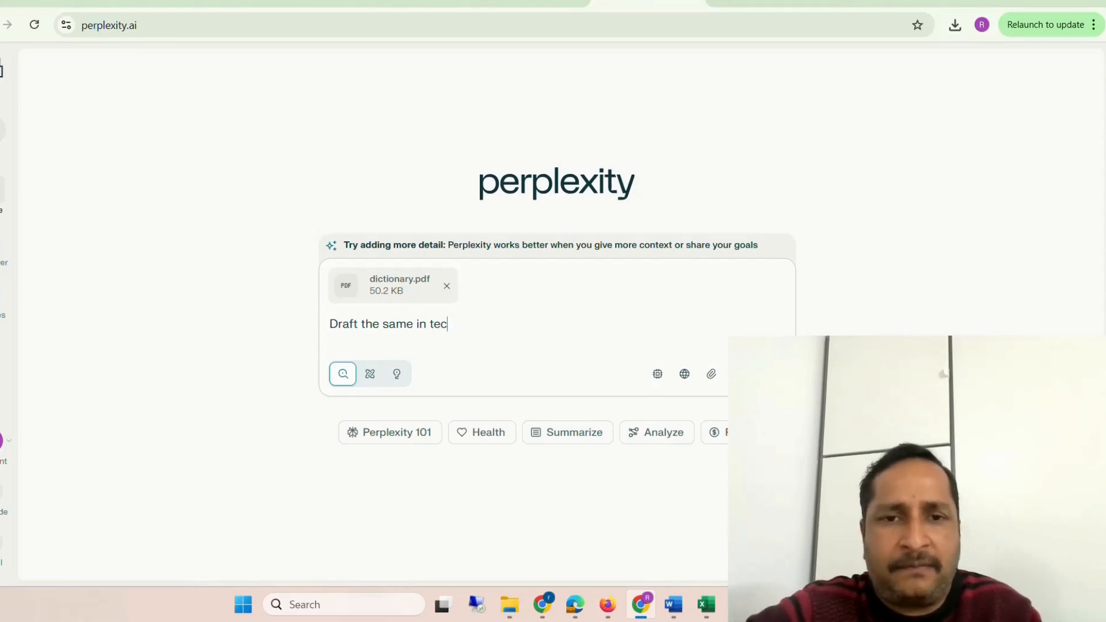
key(BackSpace)
text(xt)
key(Num_Lock)
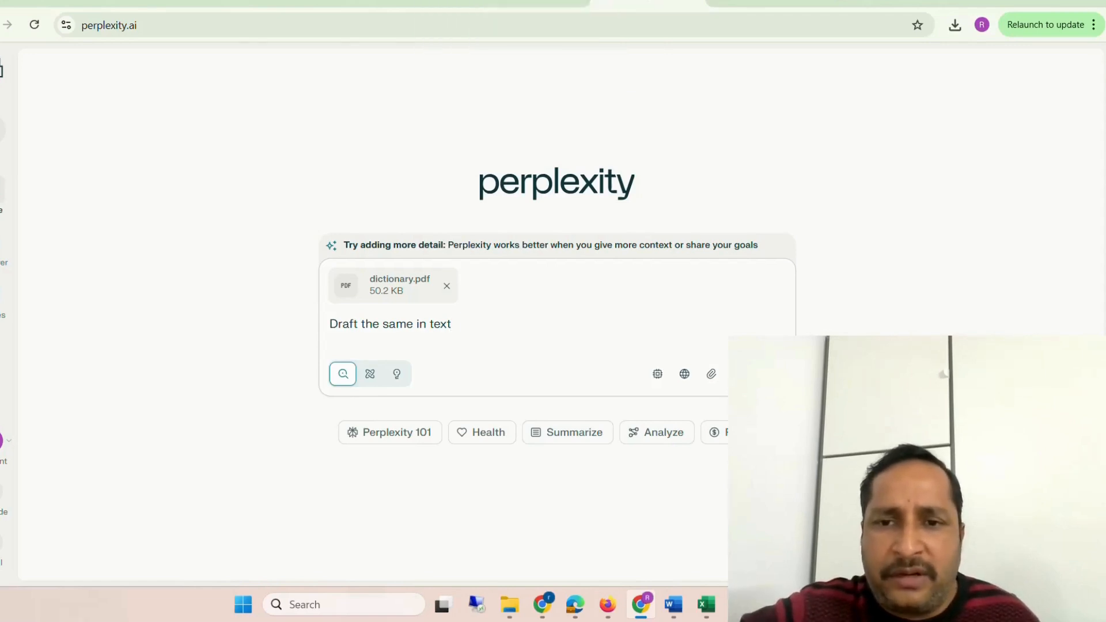
key(Return)
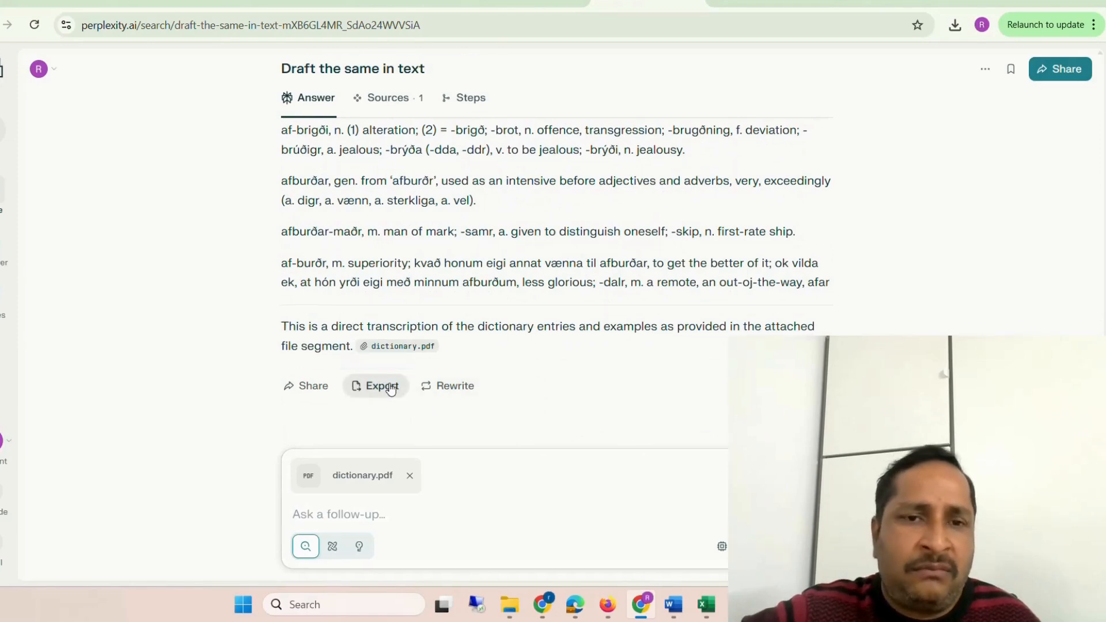
- Export the dictionary answer as a DOCX file and open the downloaded document in Word
click(391, 389)
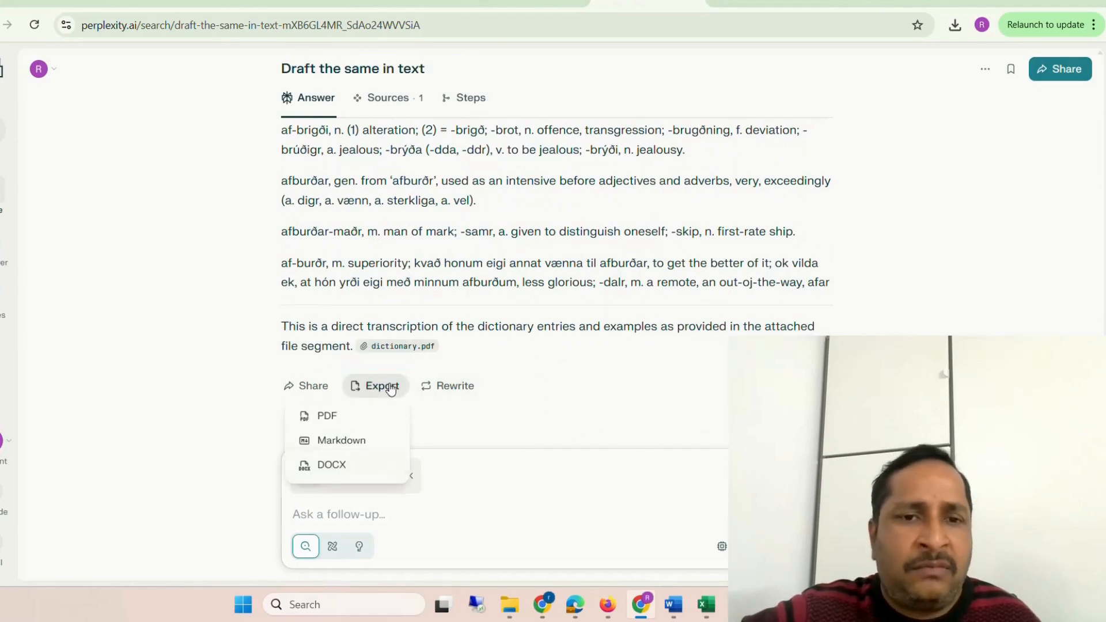
click(345, 467)
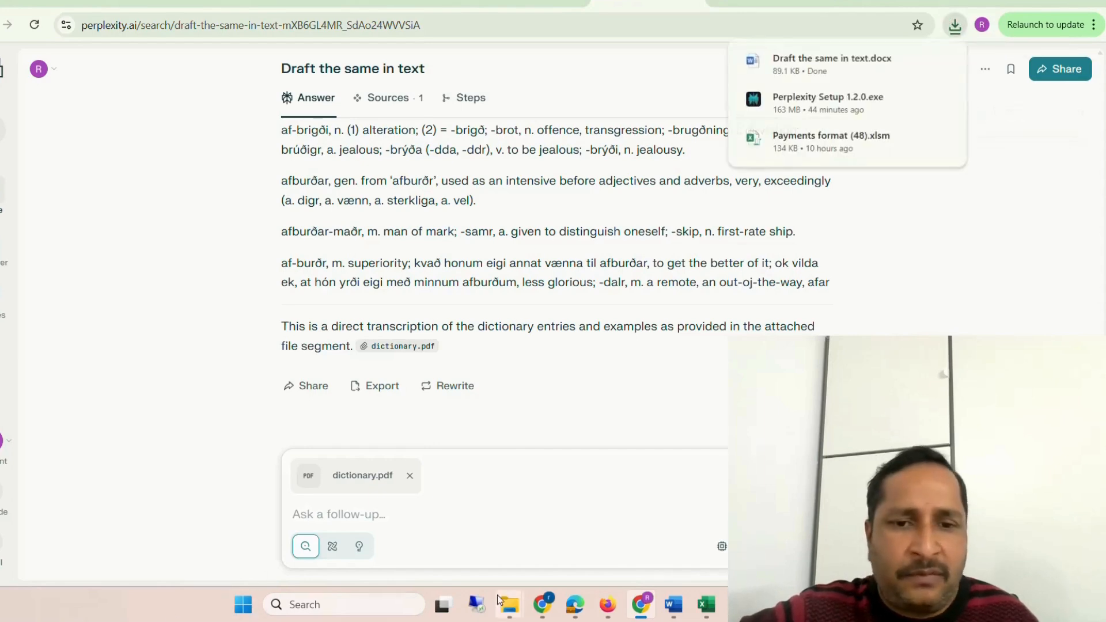
mouse_move(509, 602)
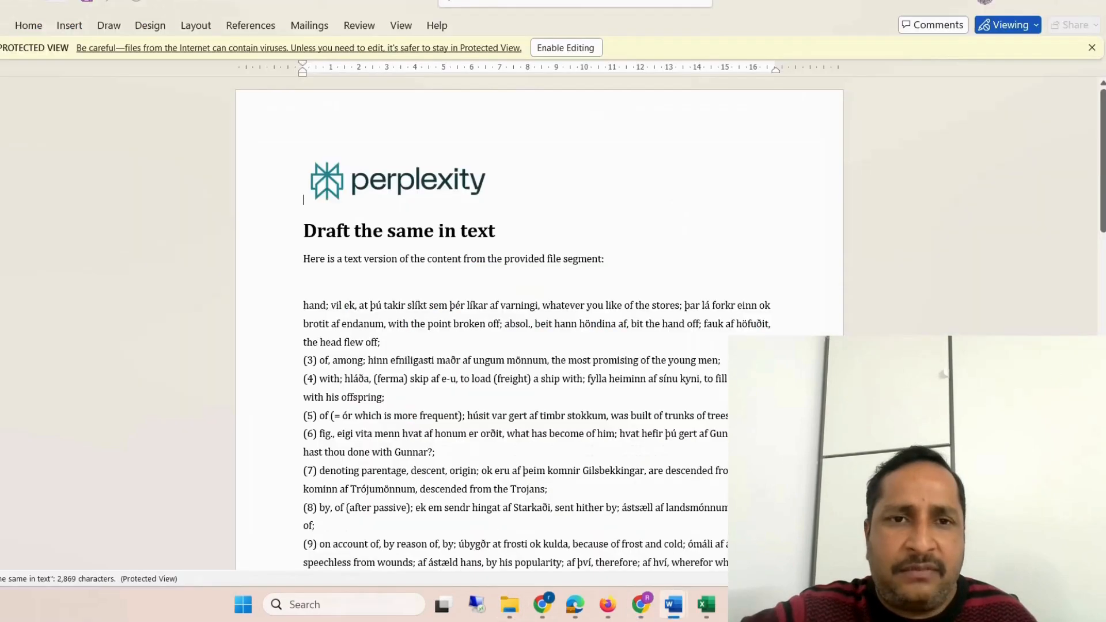
- Enable editing for the exported document, look through its transcribed entries, and select the Perplexity logo above the title
scroll(539, 323, down, 4)
scroll(539, 323, down, 2)
scroll(540, 323, up, 5)
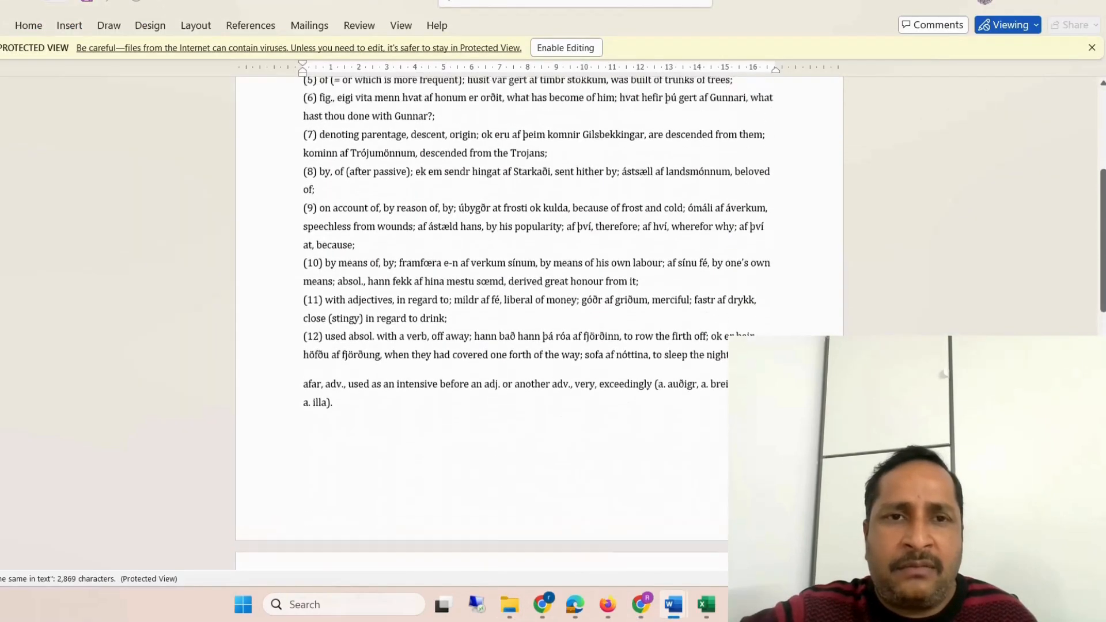
scroll(539, 323, down, 1)
scroll(570, 231, down, 2)
click(582, 48)
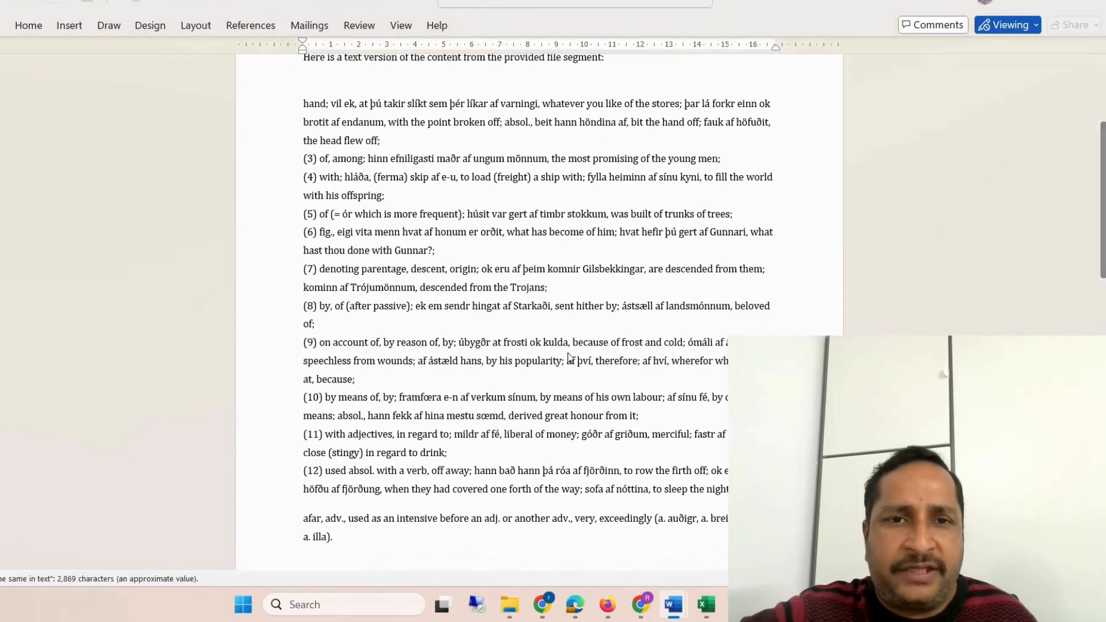
scroll(569, 357, down, 7)
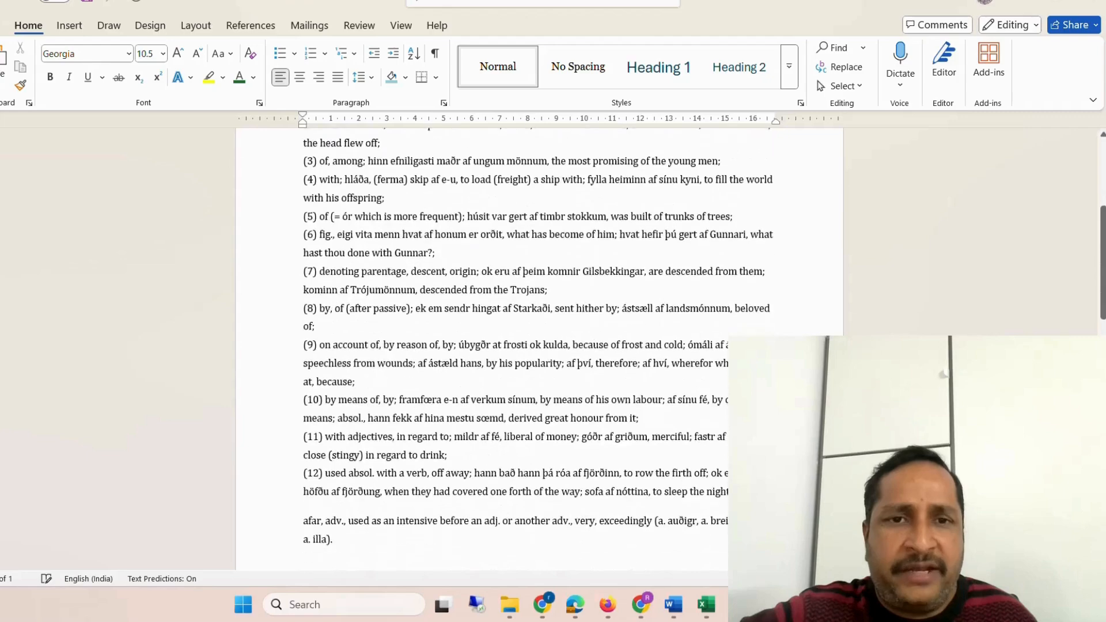
scroll(540, 340, down, 8)
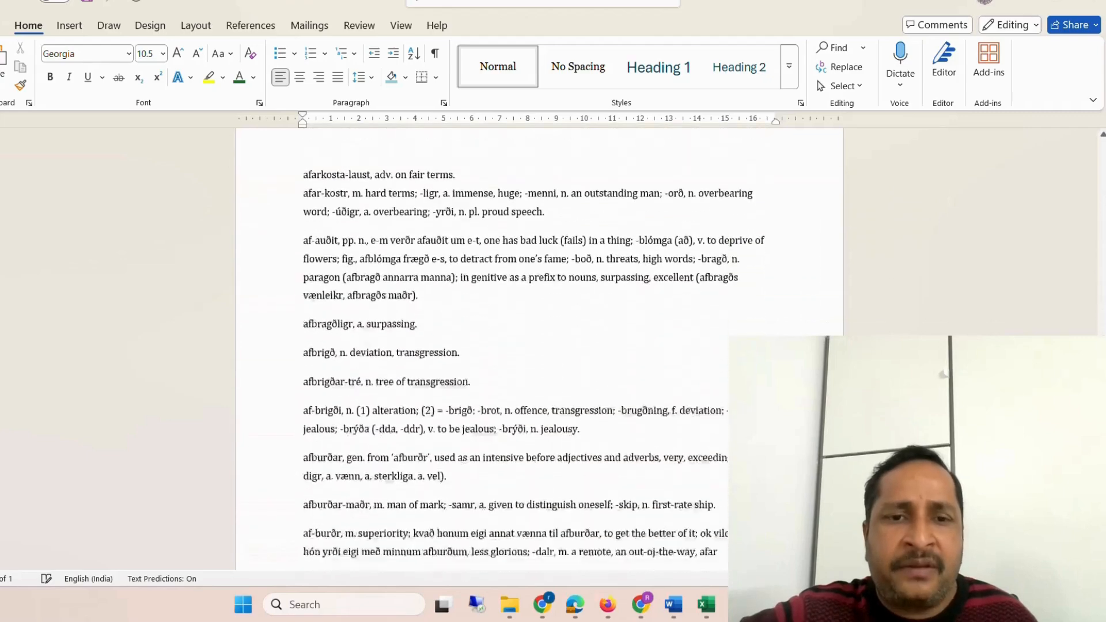
scroll(540, 340, up, 15)
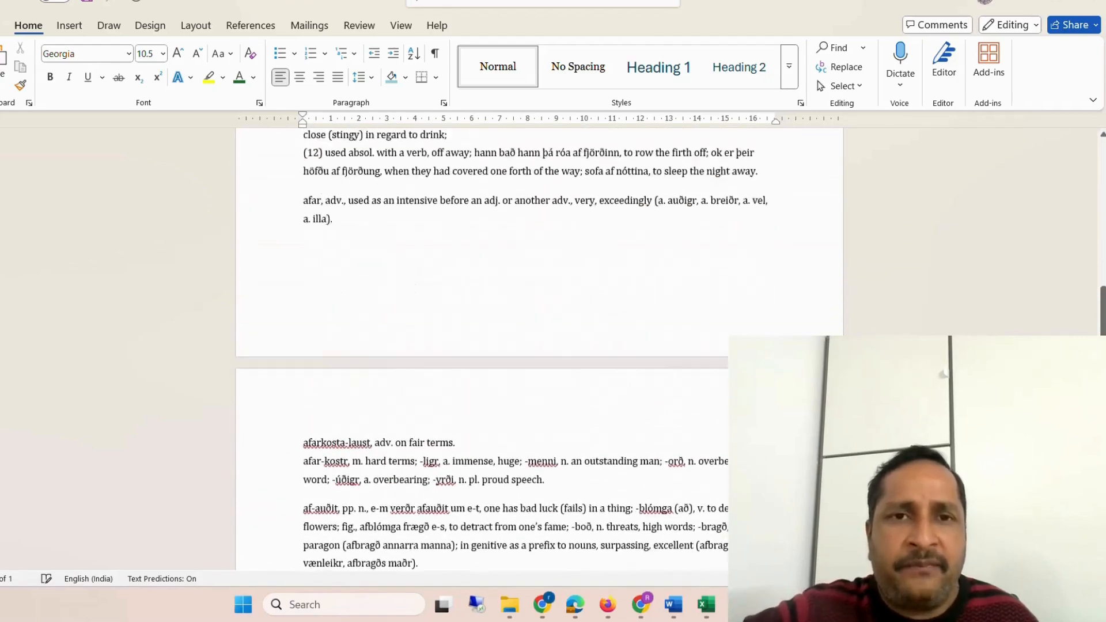
click(378, 236)
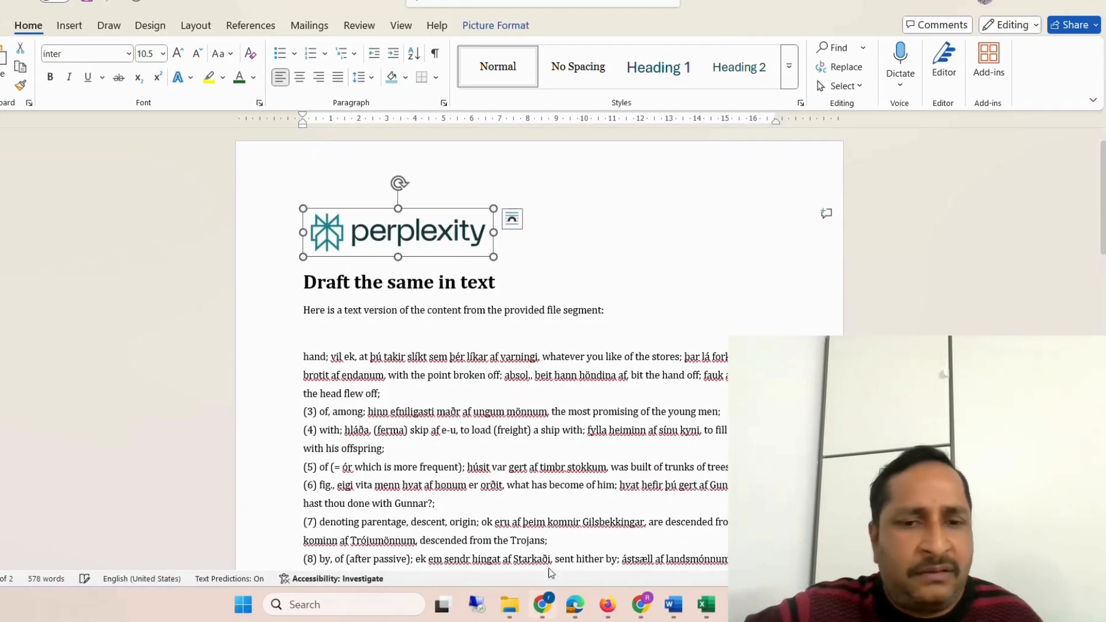
- Switch to File Explorer and open the original dictionary PDF from the Downloads folder
mouse_move(509, 612)
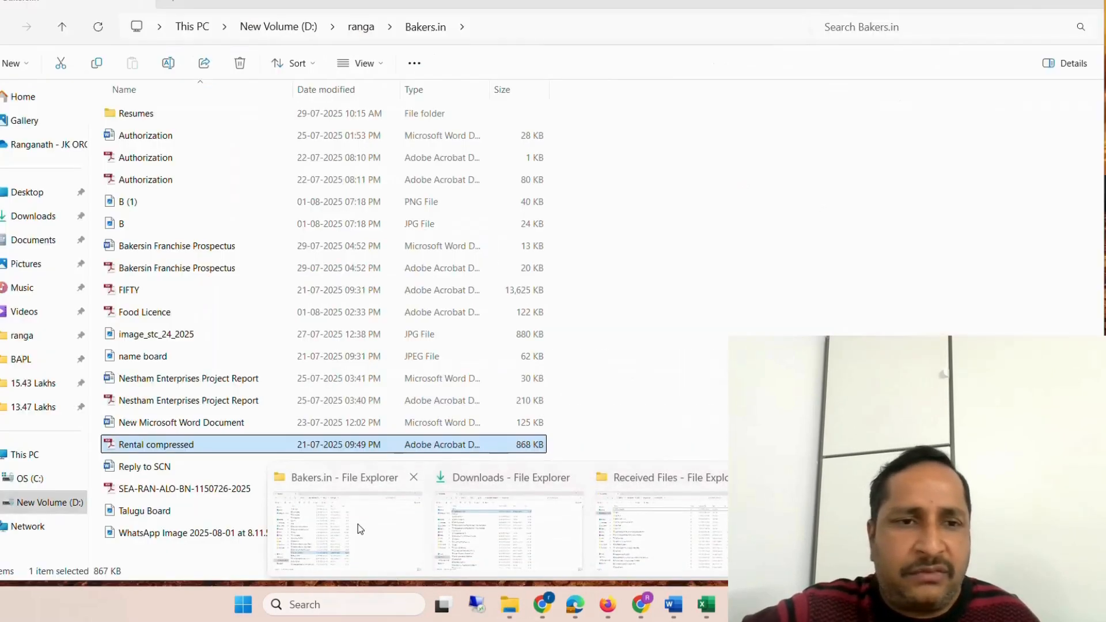
click(361, 529)
click(28, 223)
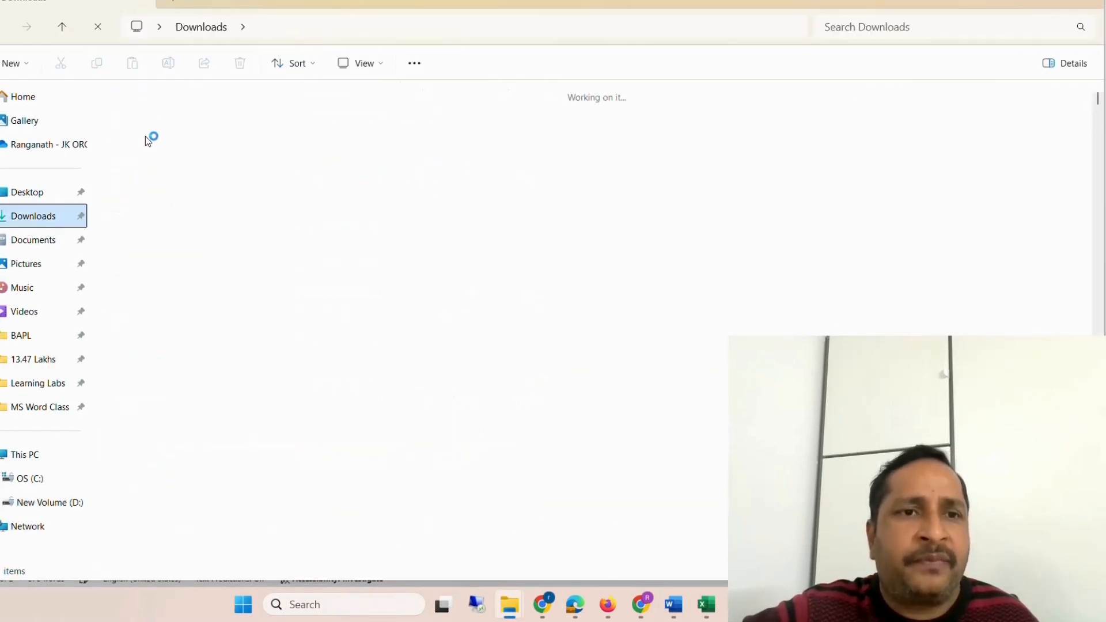
click(357, 185)
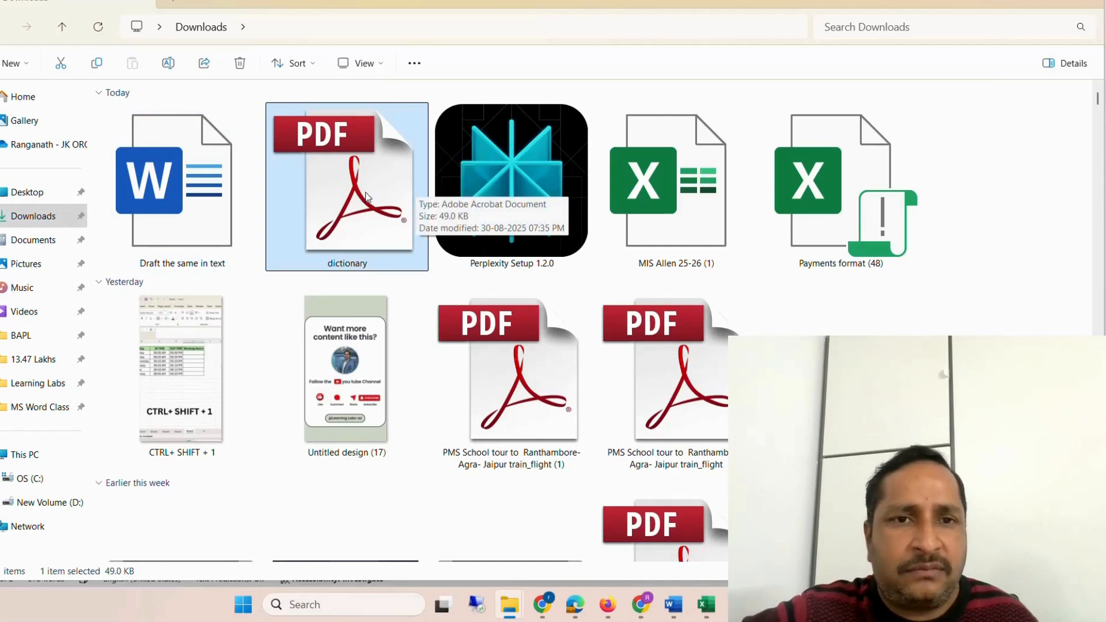
double_click(364, 200)
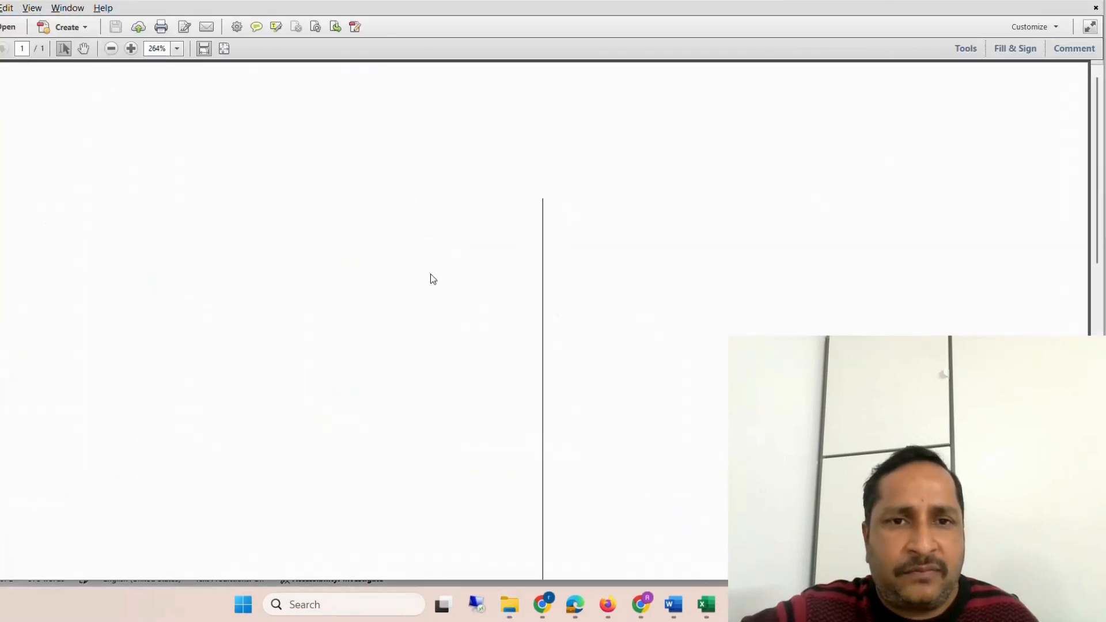
- Read through both columns of the original dictionary PDF page, from the heading down to the last entries
scroll(550, 320, down, 1)
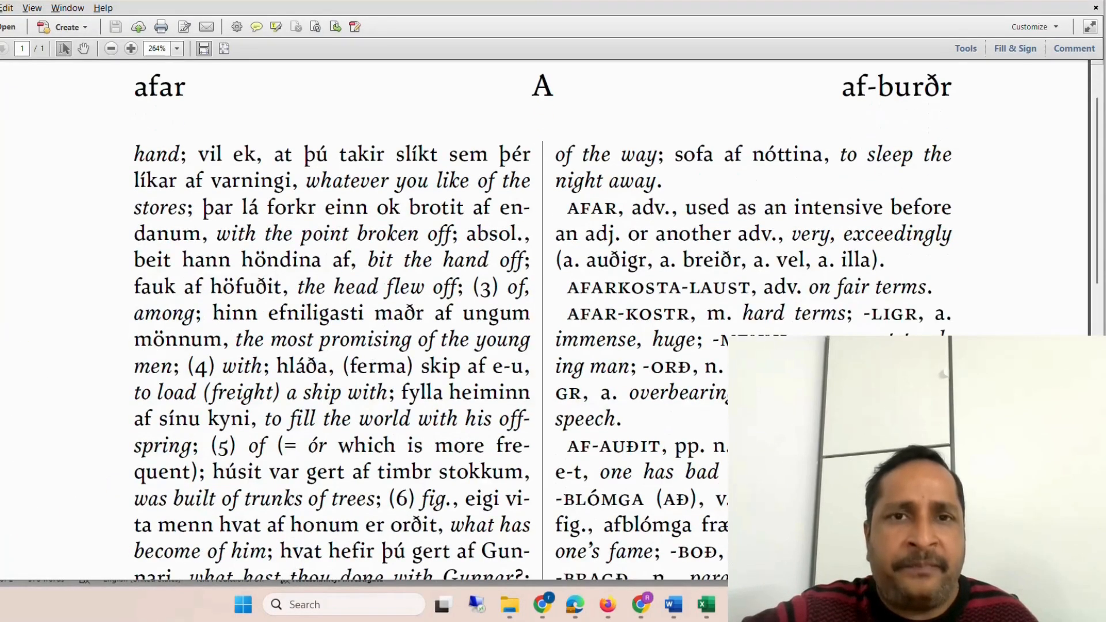
scroll(550, 320, down, 9)
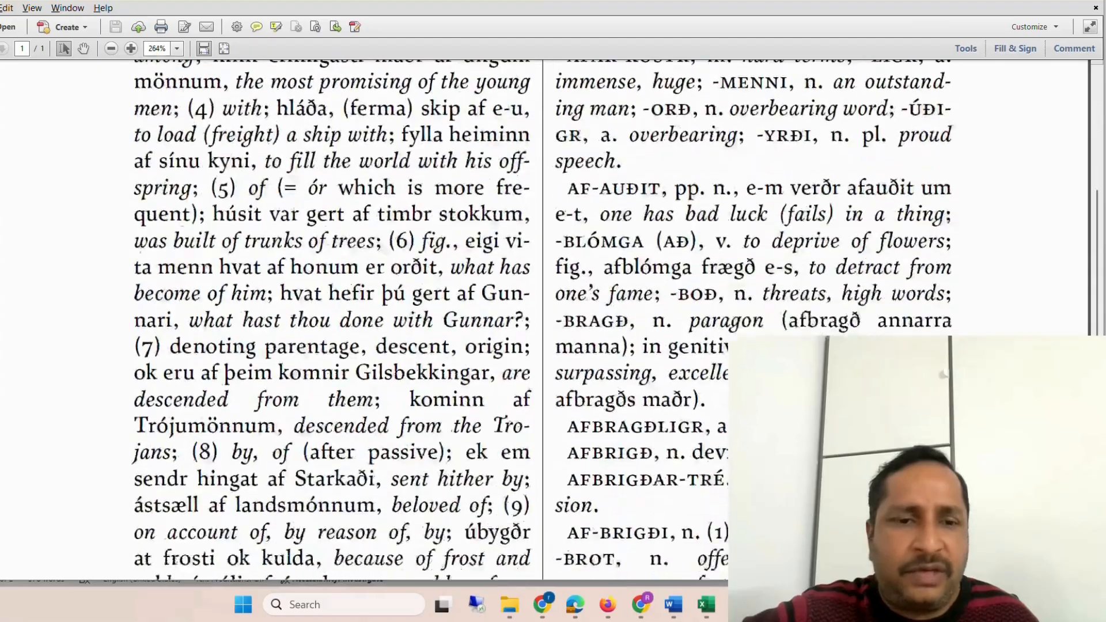
scroll(549, 320, down, 6)
scroll(549, 320, up, 10)
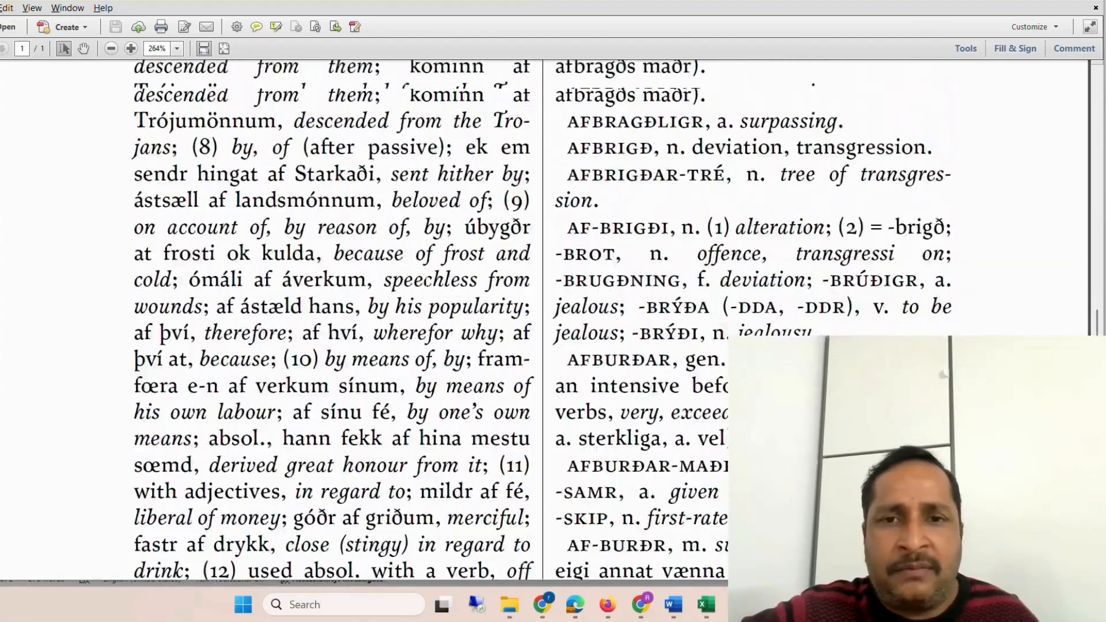
scroll(550, 320, up, 6)
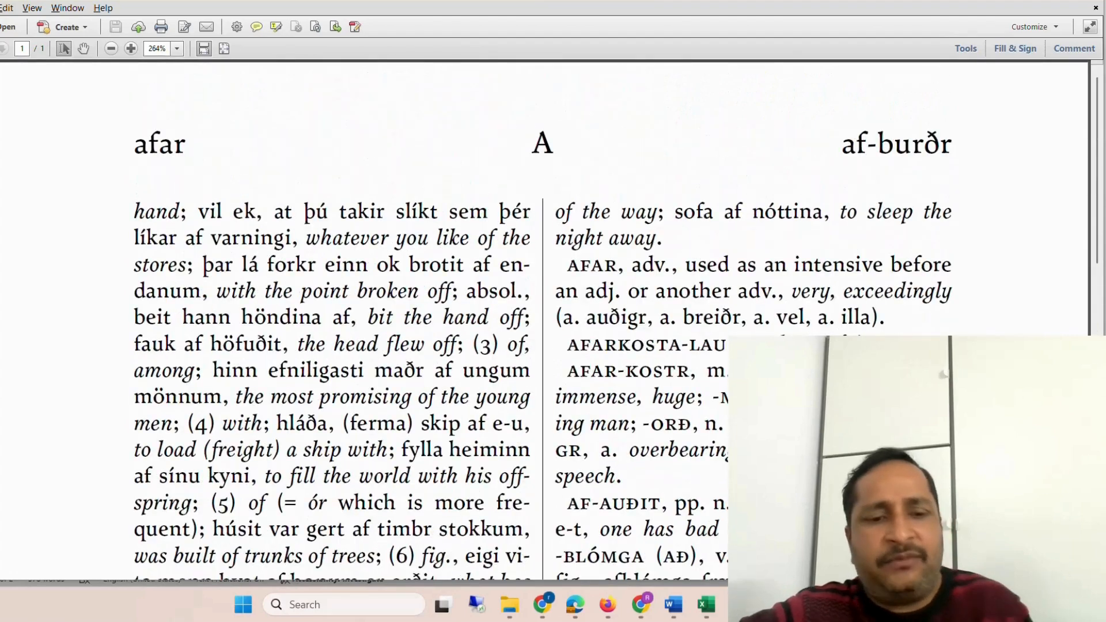
- Switch back to the exported Word document and check its entries on both pages against the original PDF
key(alt+Tab)
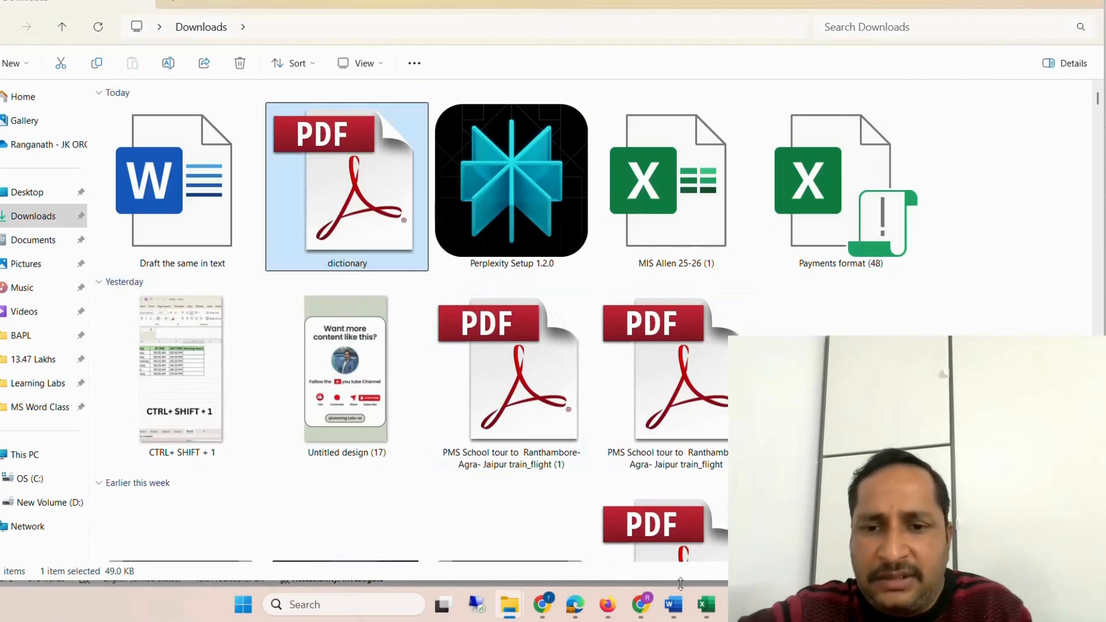
click(674, 603)
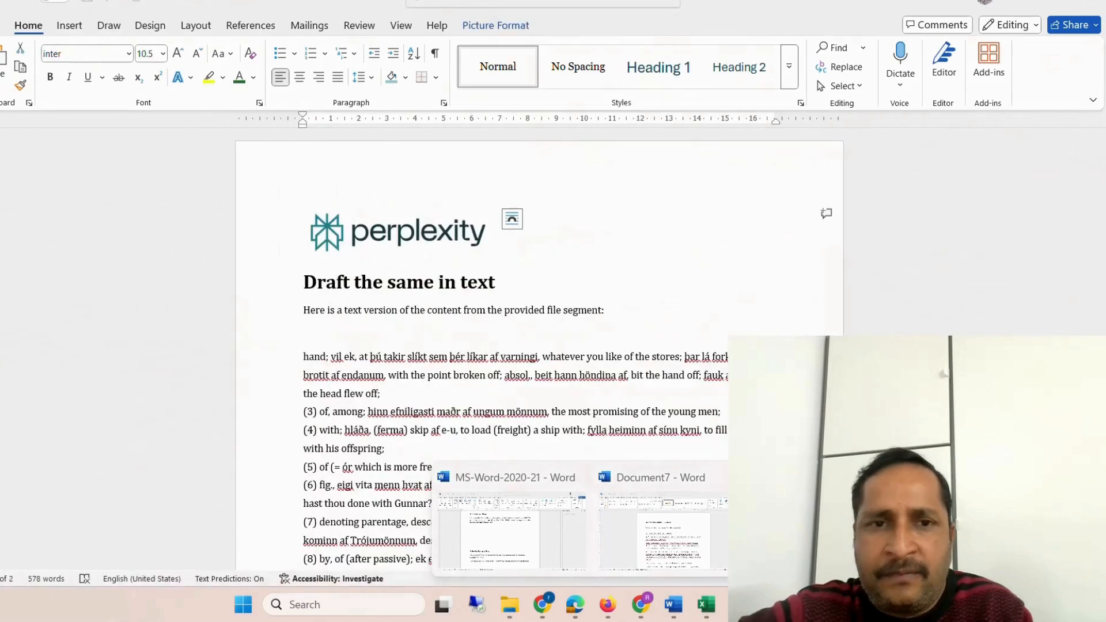
click(836, 531)
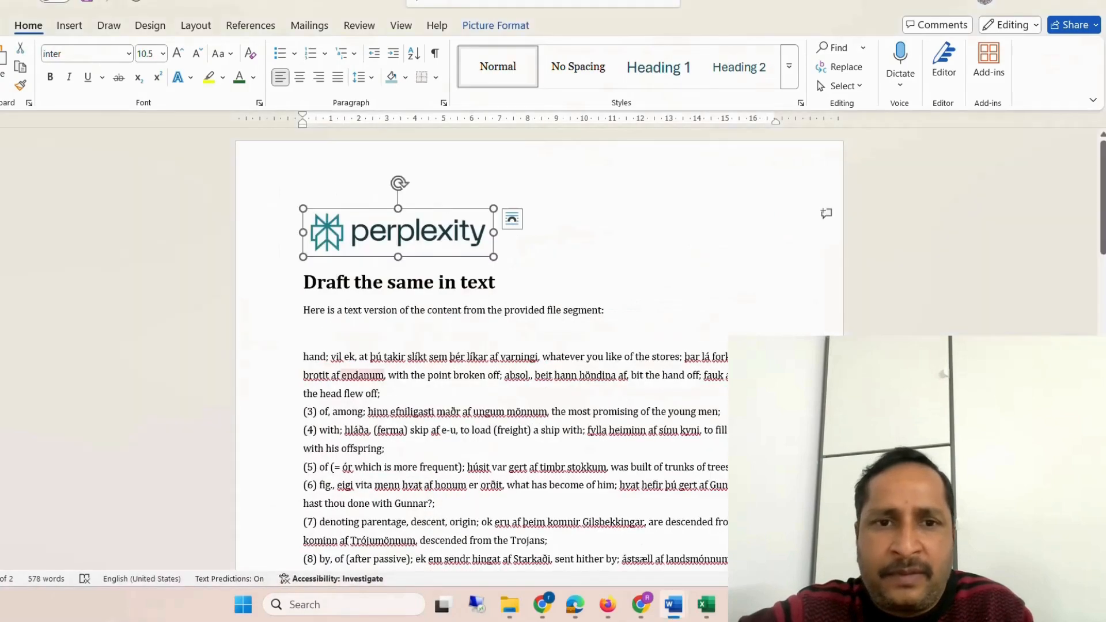
scroll(539, 346, down, 15)
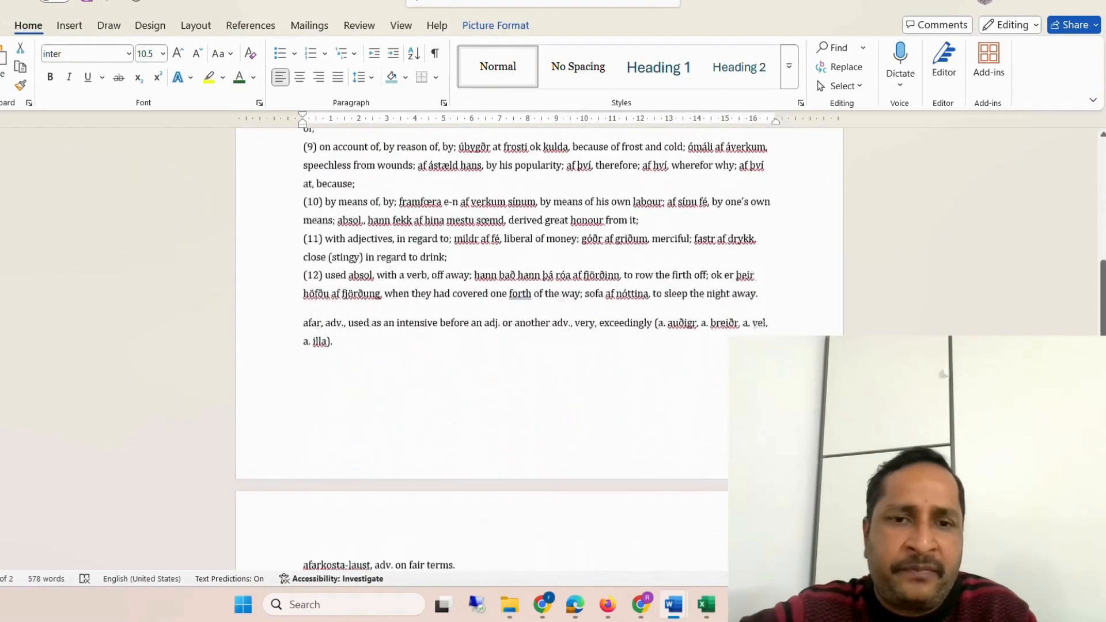
scroll(582, 407, down, 3)
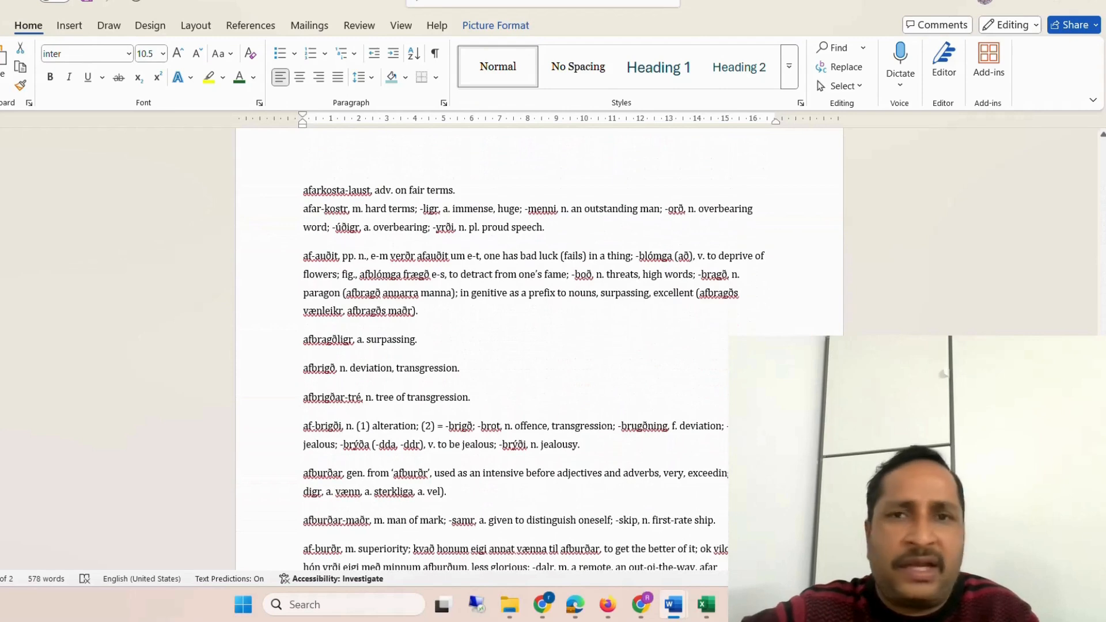
- Switch to Perplexity in Chrome, look at the start of the dictionary answer, and return to a blank home page prompt
click(642, 606)
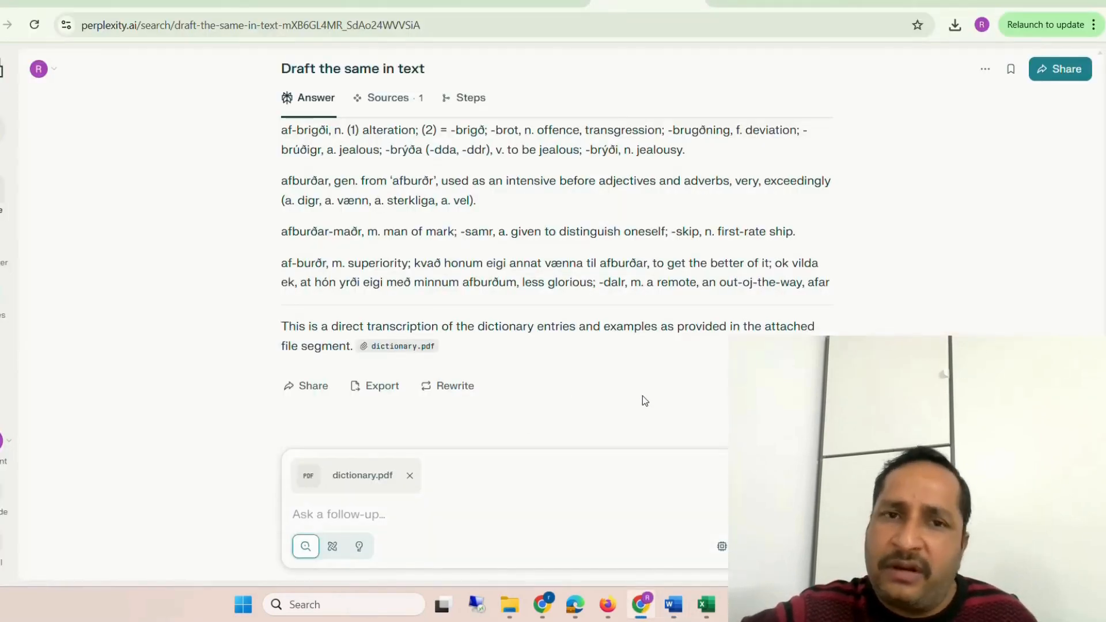
scroll(643, 400, up, 15)
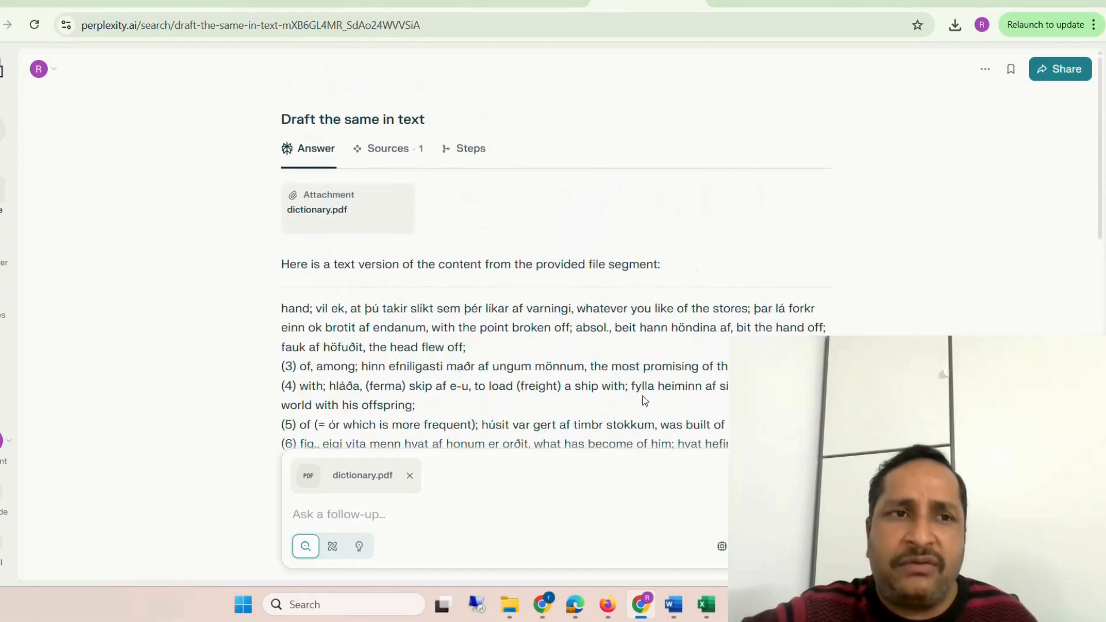
click(1, 78)
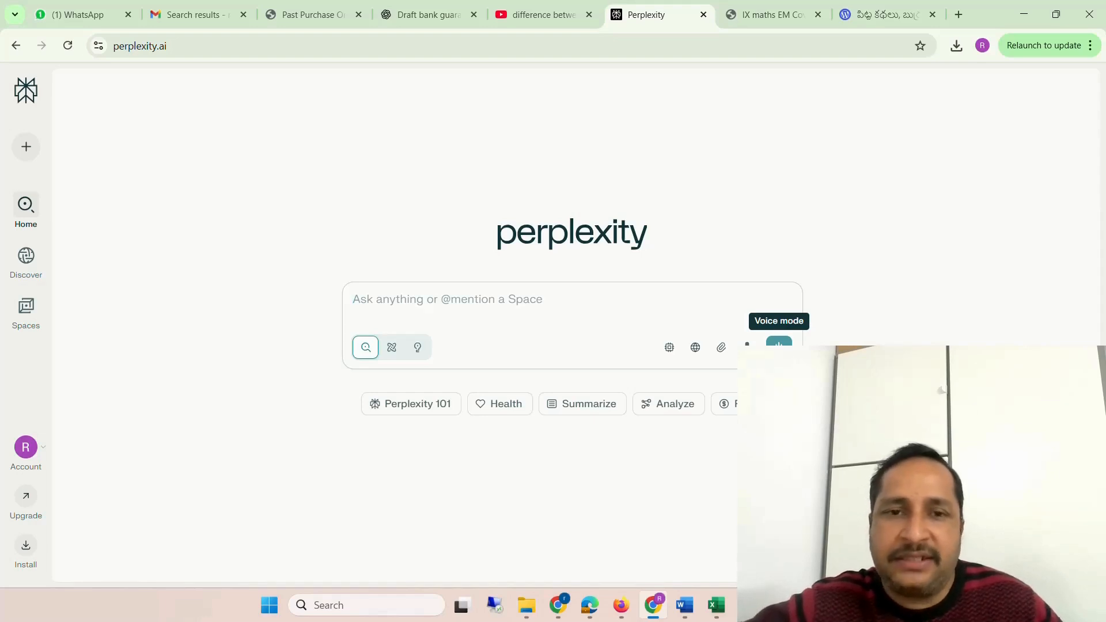
- Hold two spoken sessions in Voice mode, ending each one to return to the home page
click(780, 344)
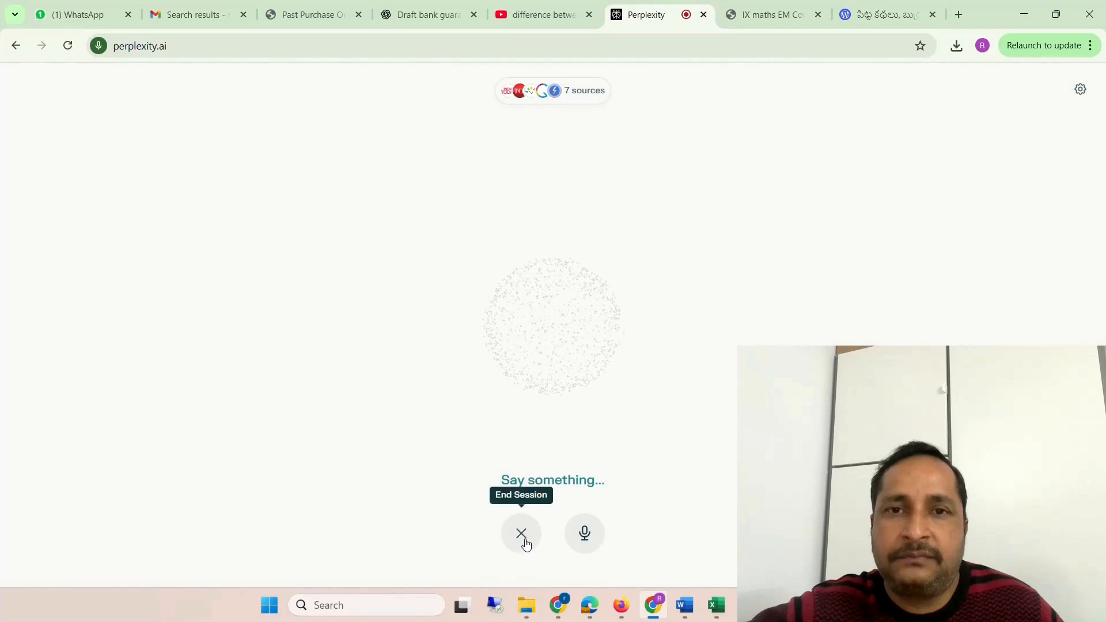
click(522, 535)
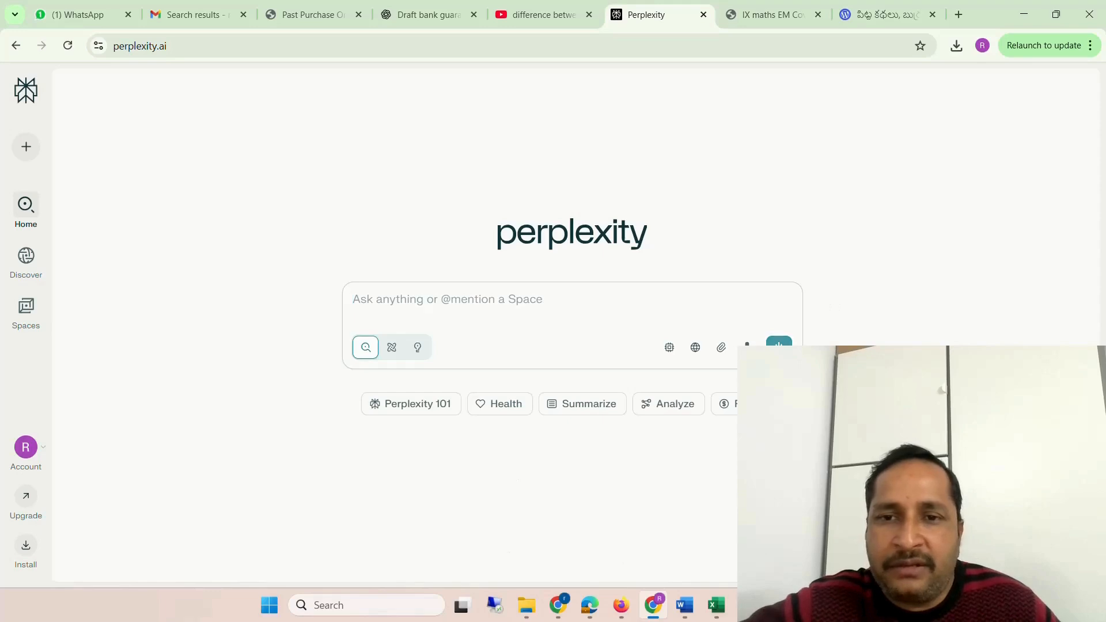
click(779, 344)
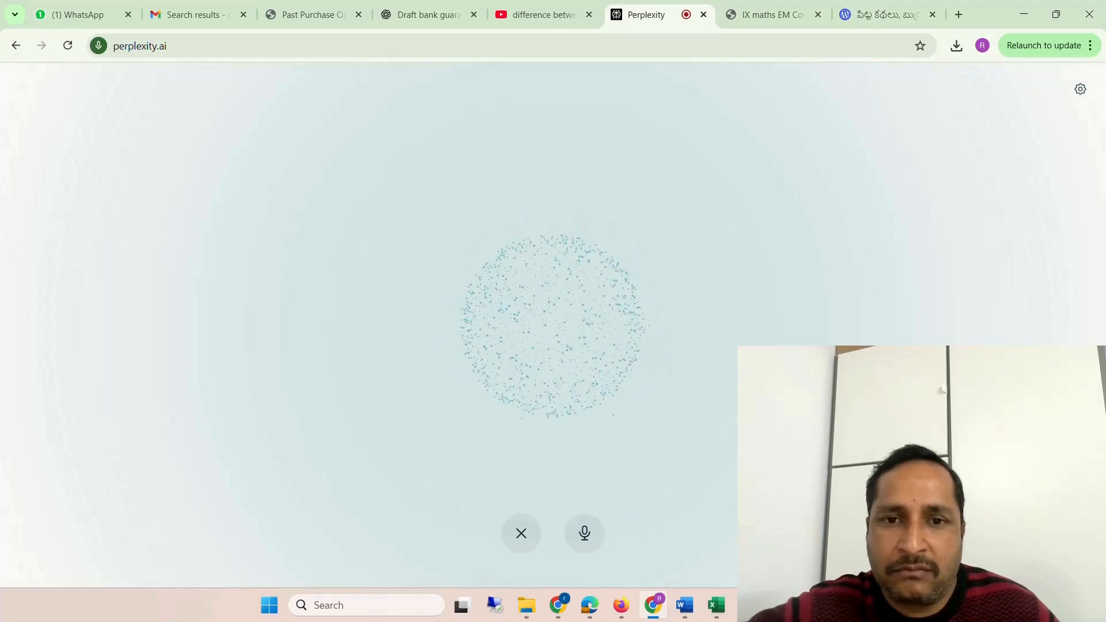
click(521, 537)
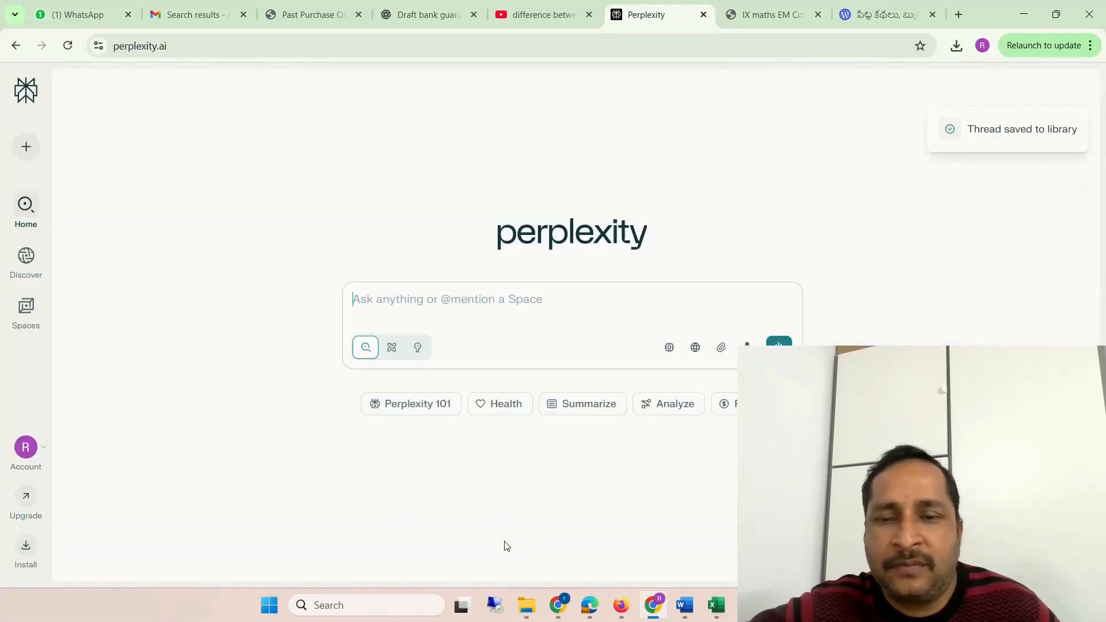